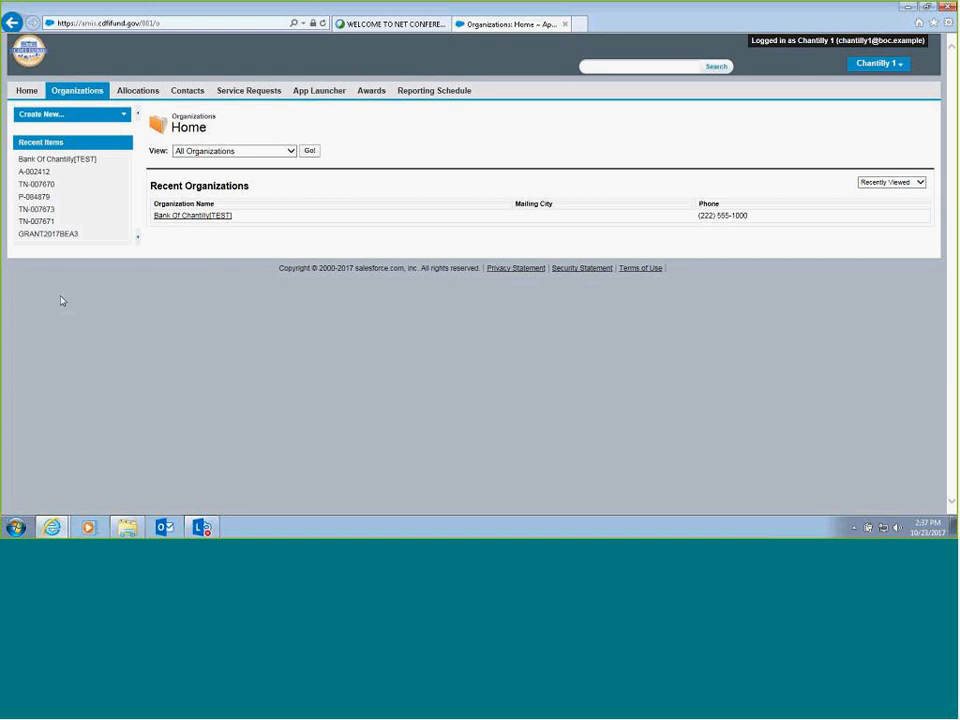
- Open the Bank Of Chantilly[TEST] record from the All Organizations view and review its details, contacts, certifications and program profiles
left_click(80, 99)
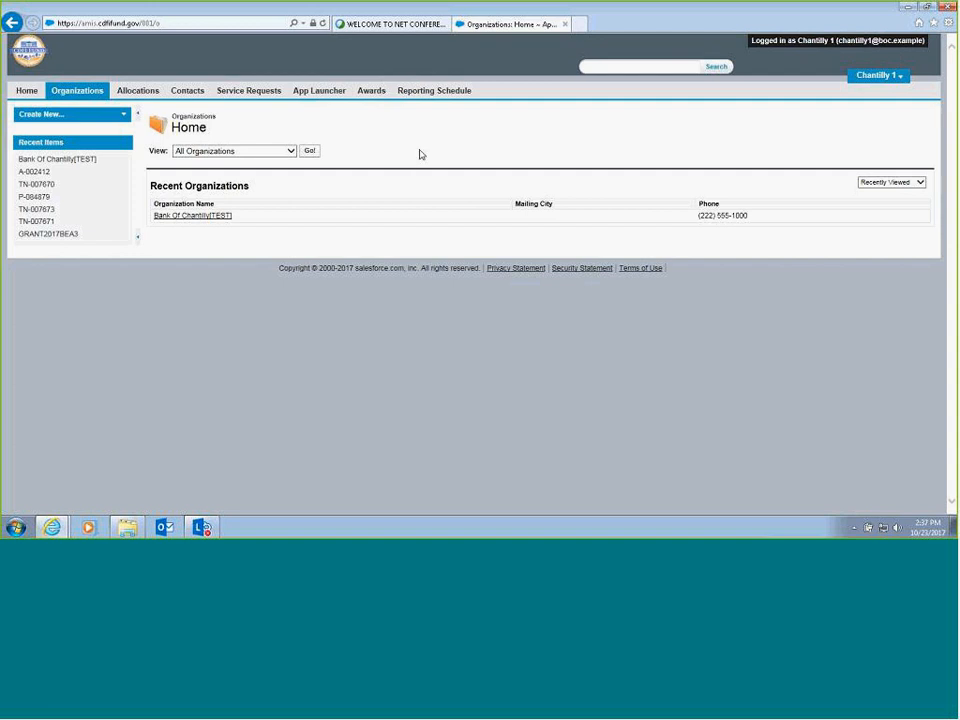
left_click(291, 151)
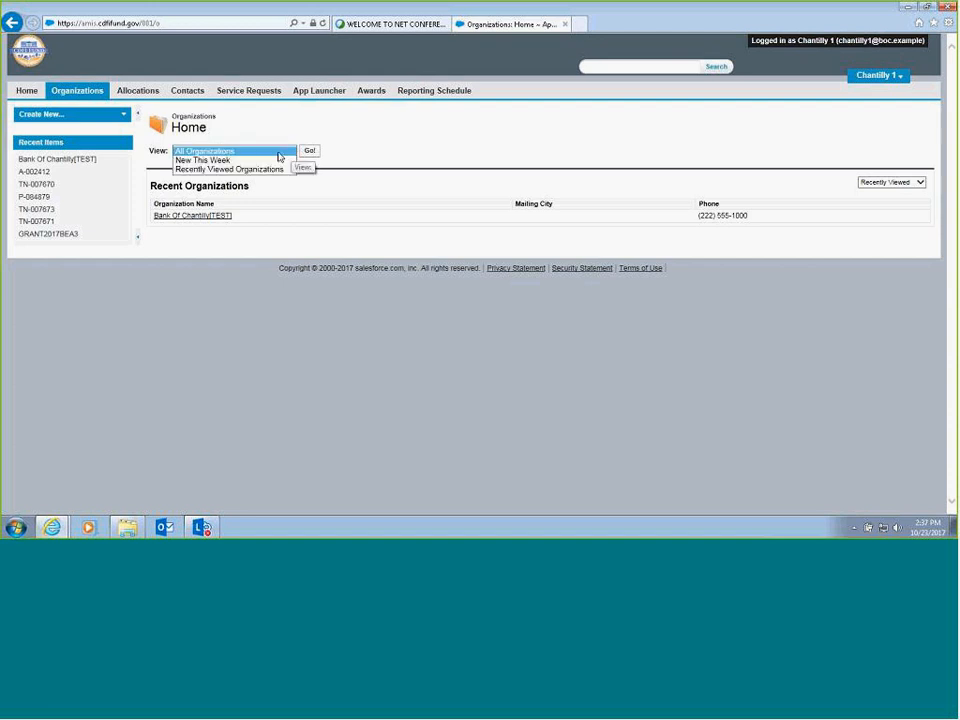
left_click(279, 151)
left_click(310, 152)
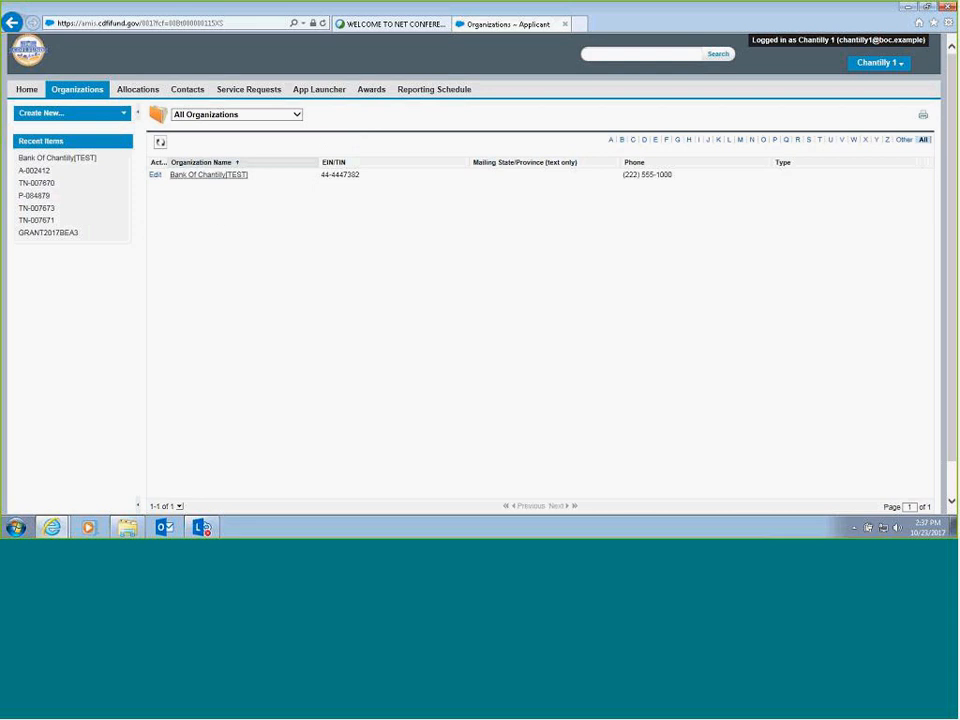
left_click(216, 177)
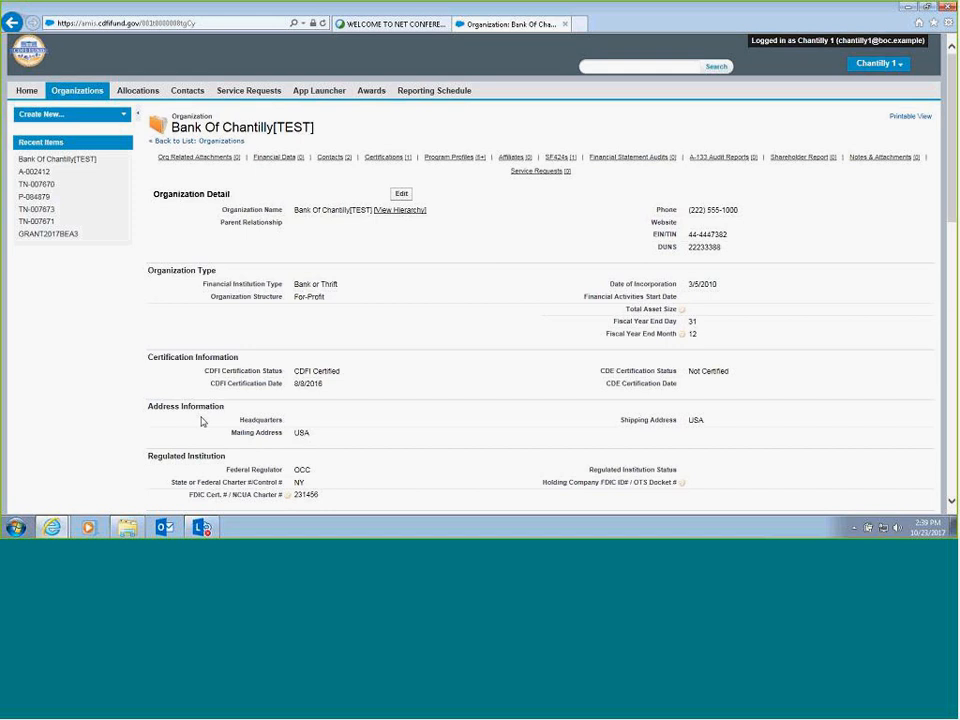
scroll(201, 420, "down", 3)
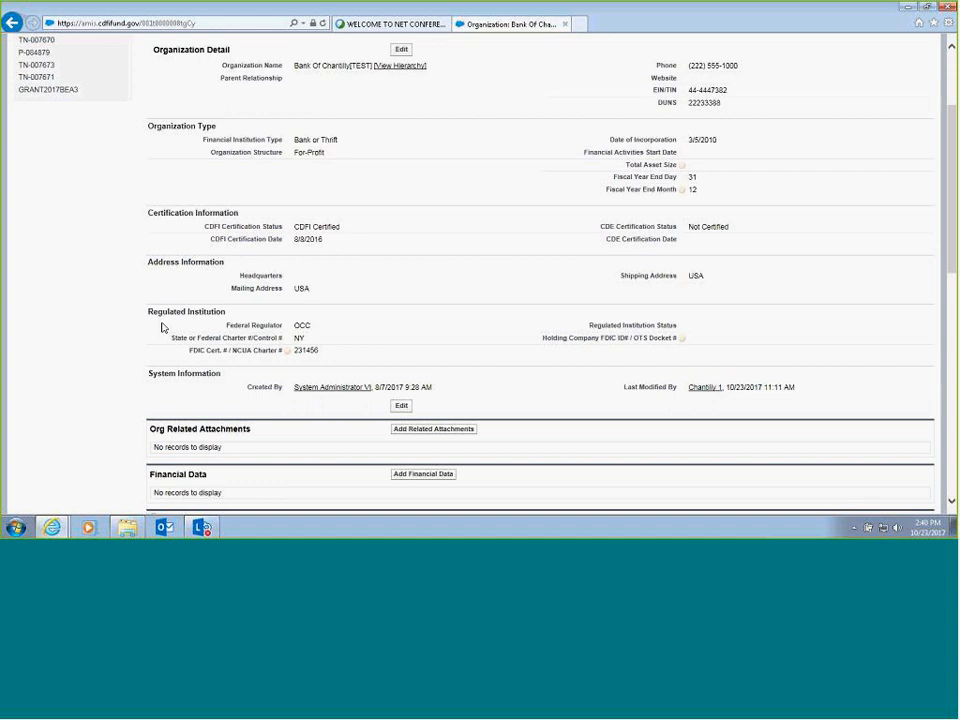
scroll(163, 327, "down", 2)
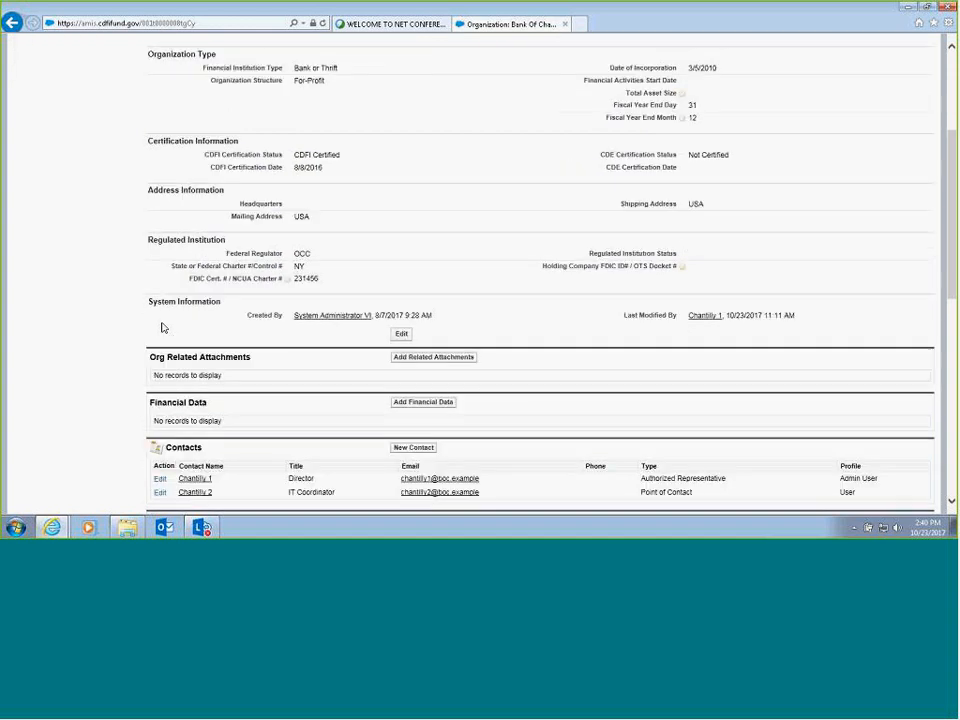
scroll(163, 297, "down", 1)
scroll(163, 297, "down", 3)
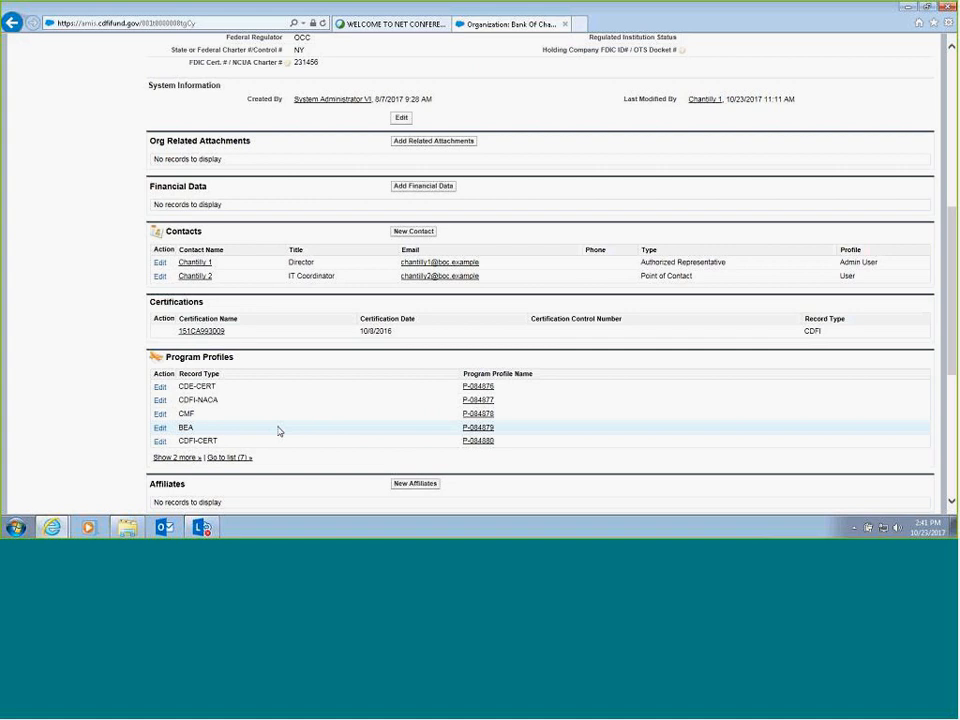
scroll(389, 351, "up", 5)
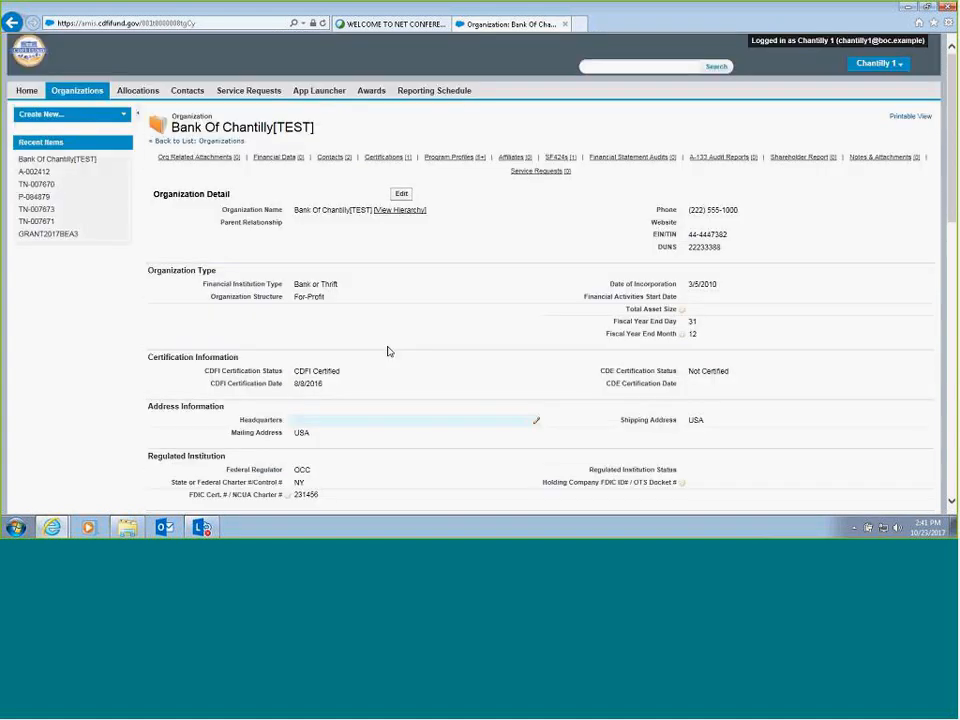
- Try to change the organization's Fiscal Year End Month to 09 and save the record
left_click(406, 196)
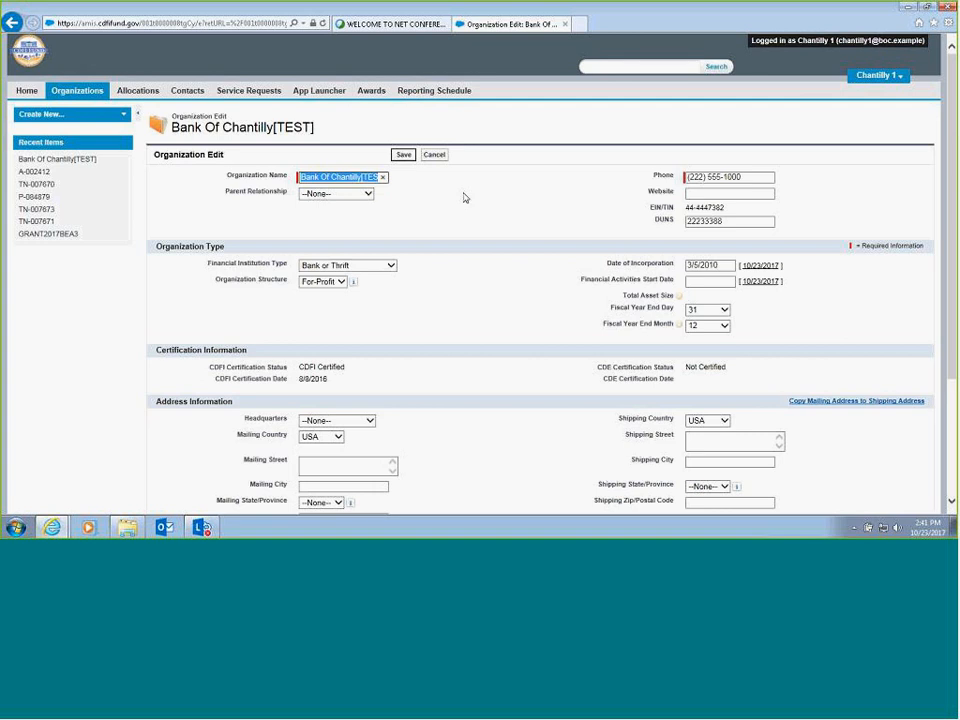
scroll(464, 197, "down", 2)
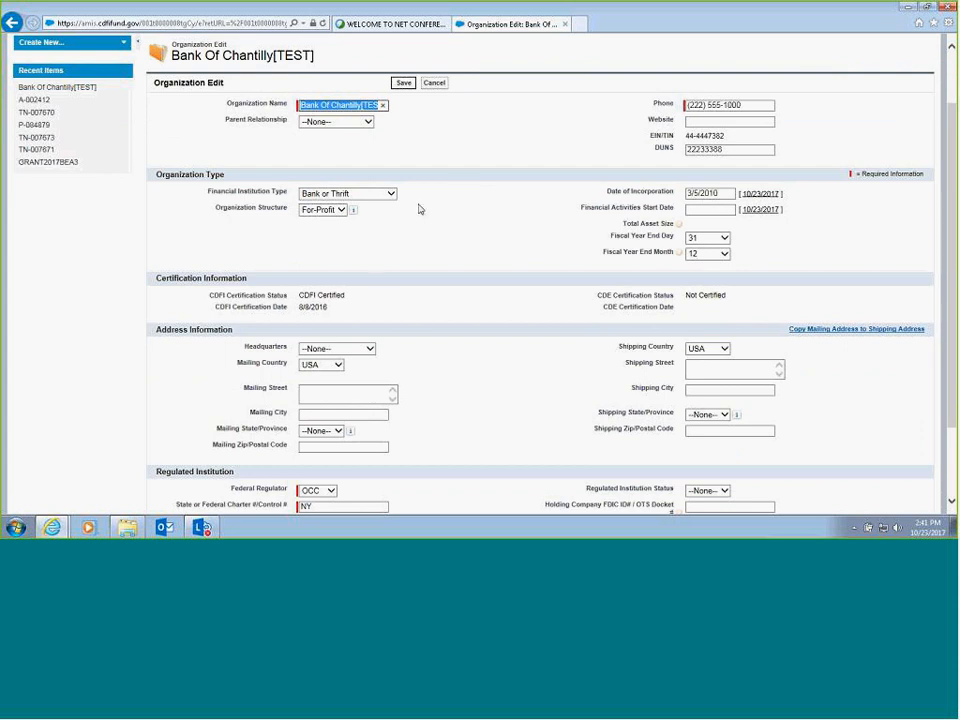
left_click(708, 254)
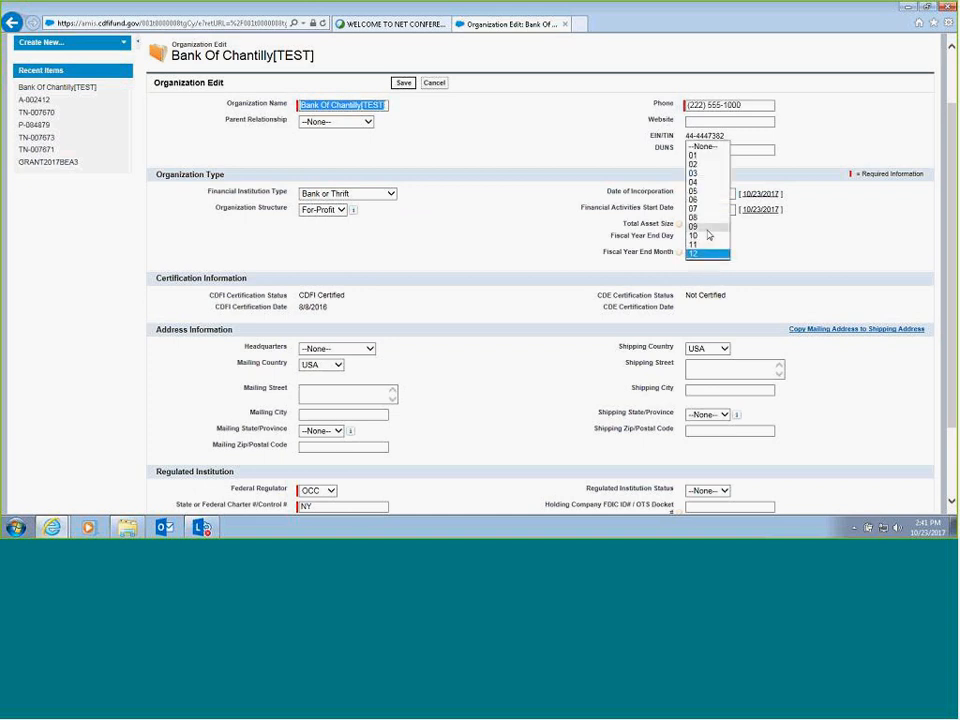
left_click(707, 227)
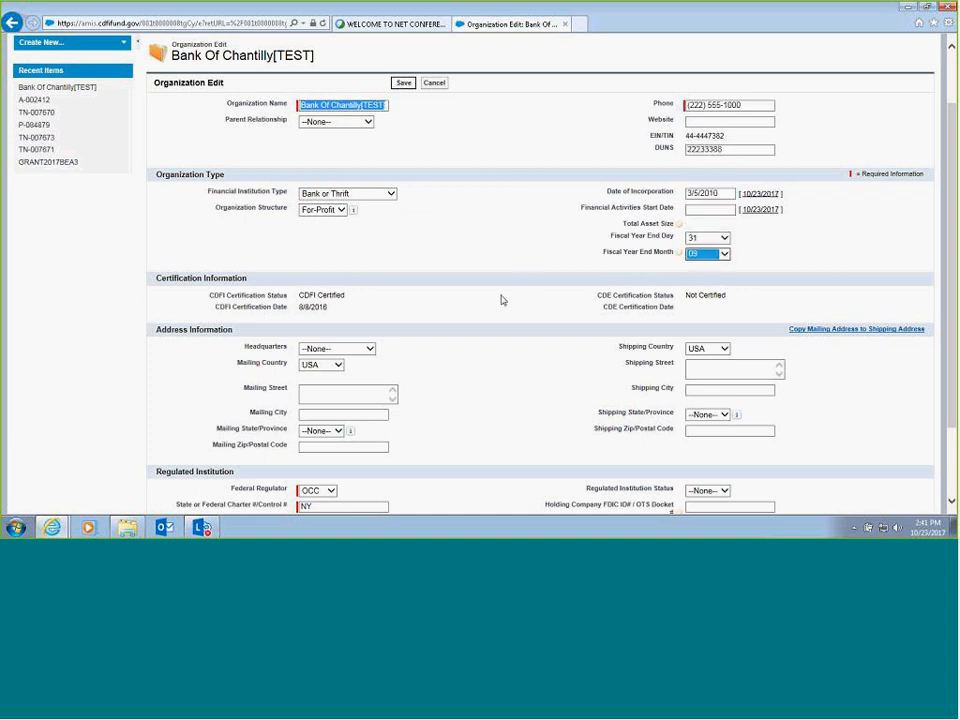
scroll(548, 256, "up", 1)
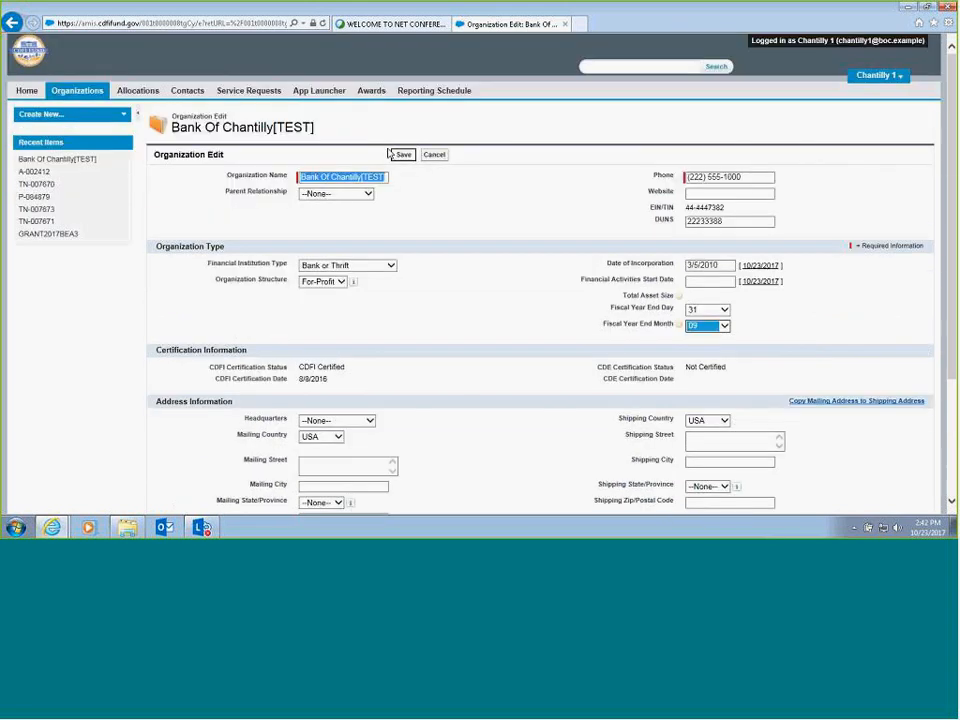
left_click(401, 155)
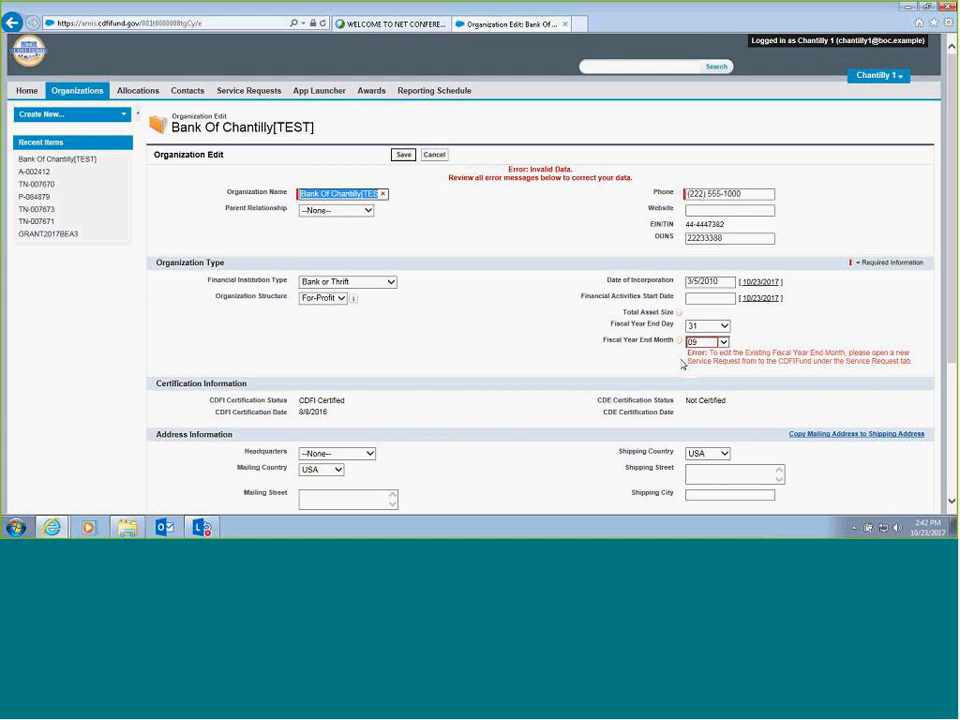
- Set the Fiscal Year End Month to 12 and save the organization record
left_click(707, 341)
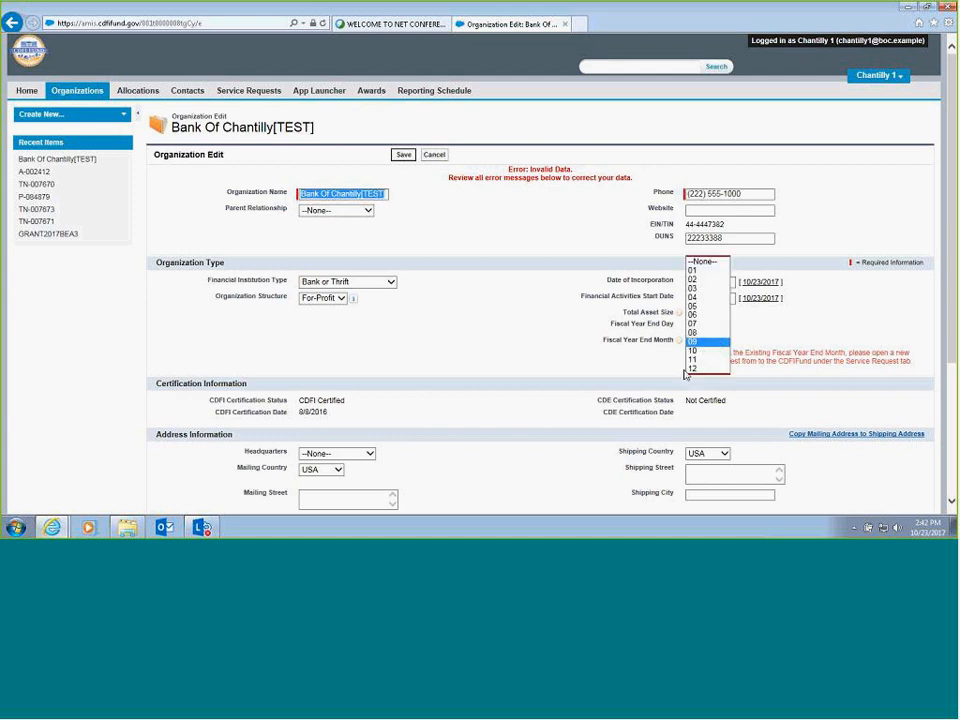
left_click(692, 368)
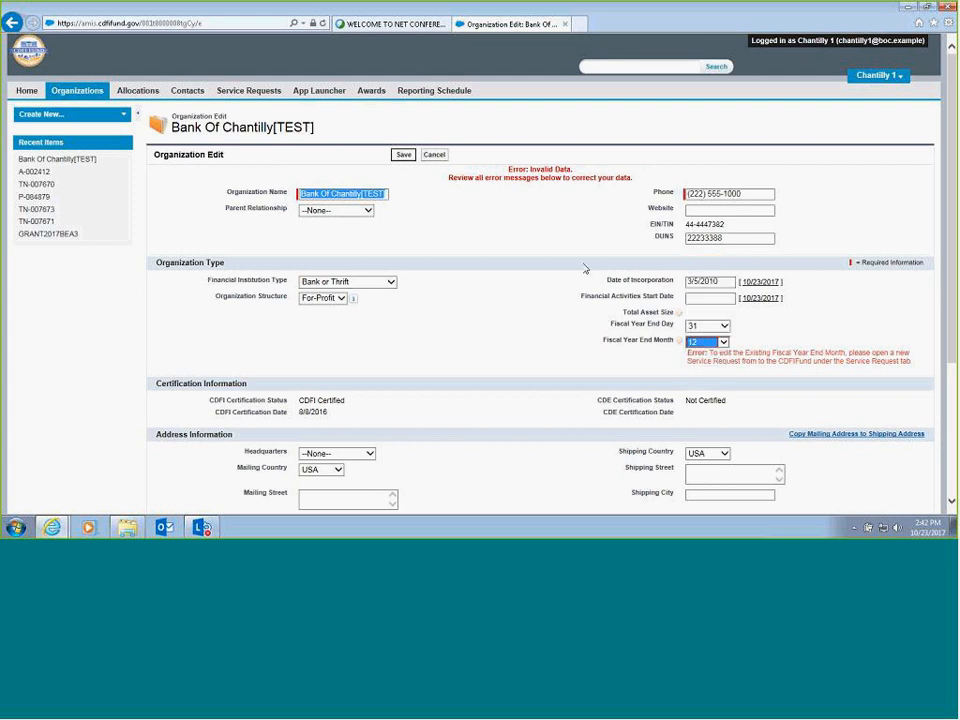
left_click(403, 155)
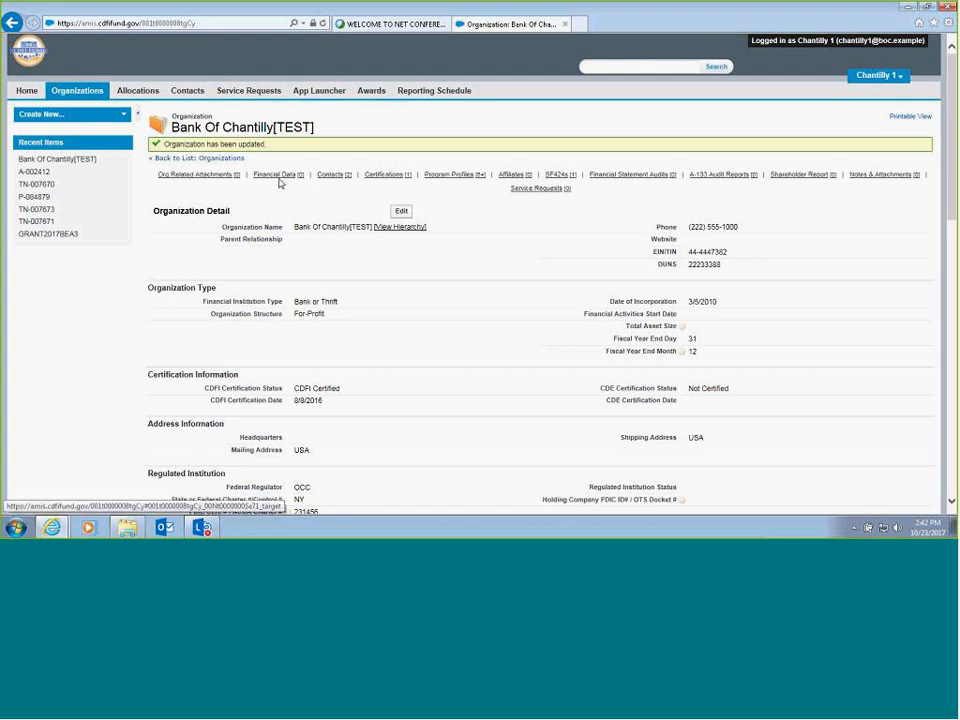
- Edit the organization to set its Federal Regulator to FDIC, save it, and check the Regulated Institution details
left_click(398, 211)
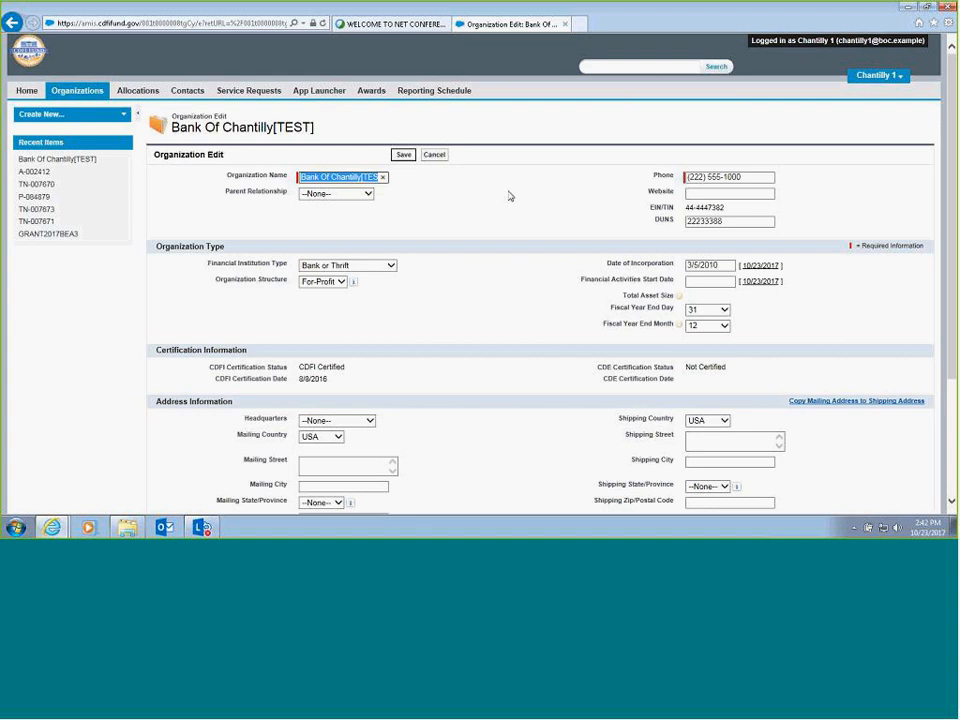
scroll(509, 196, "down", 3)
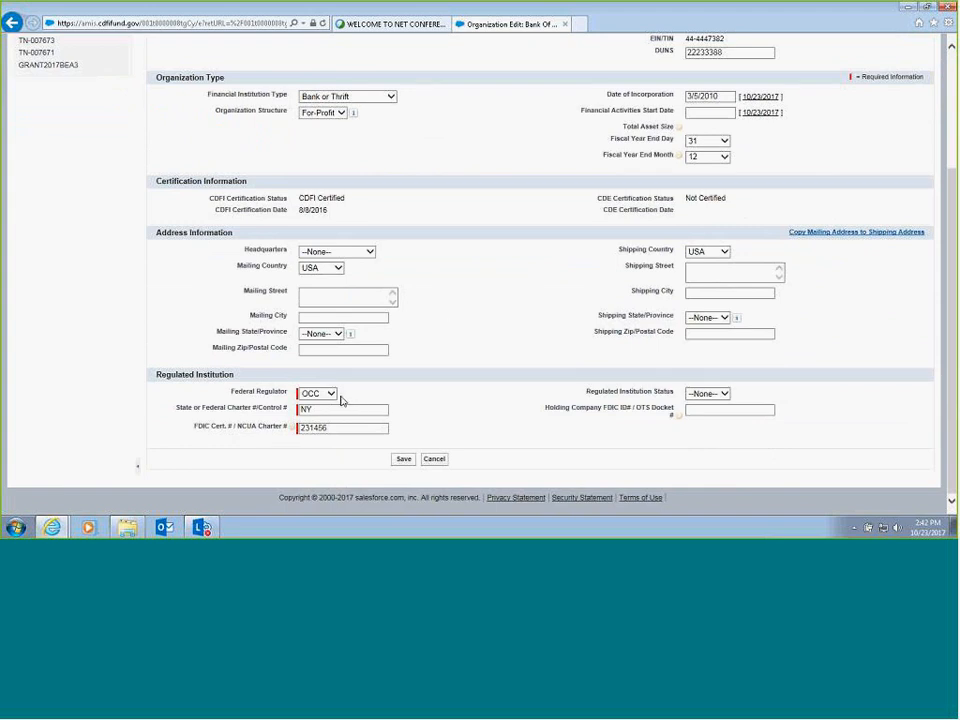
left_click(333, 396)
left_click(318, 377)
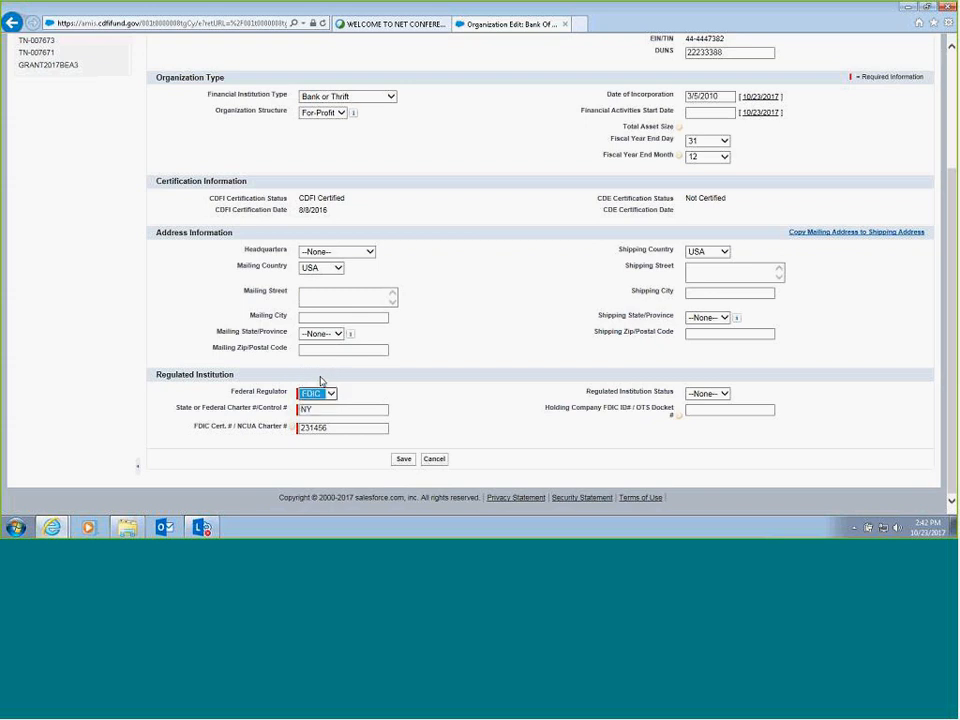
left_click(402, 459)
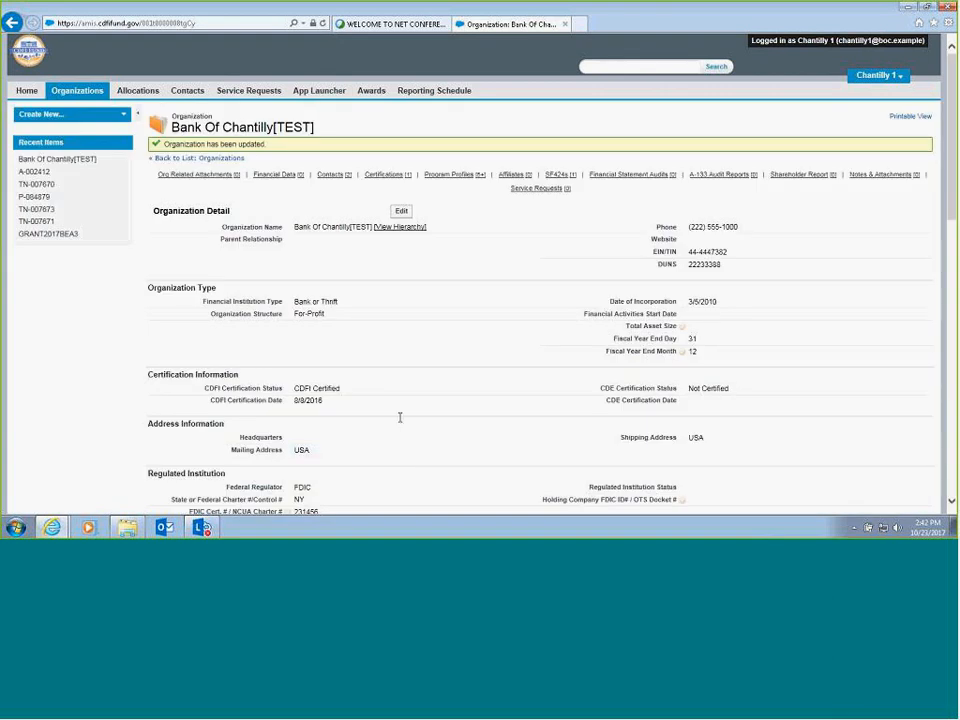
scroll(399, 418, "down", 3)
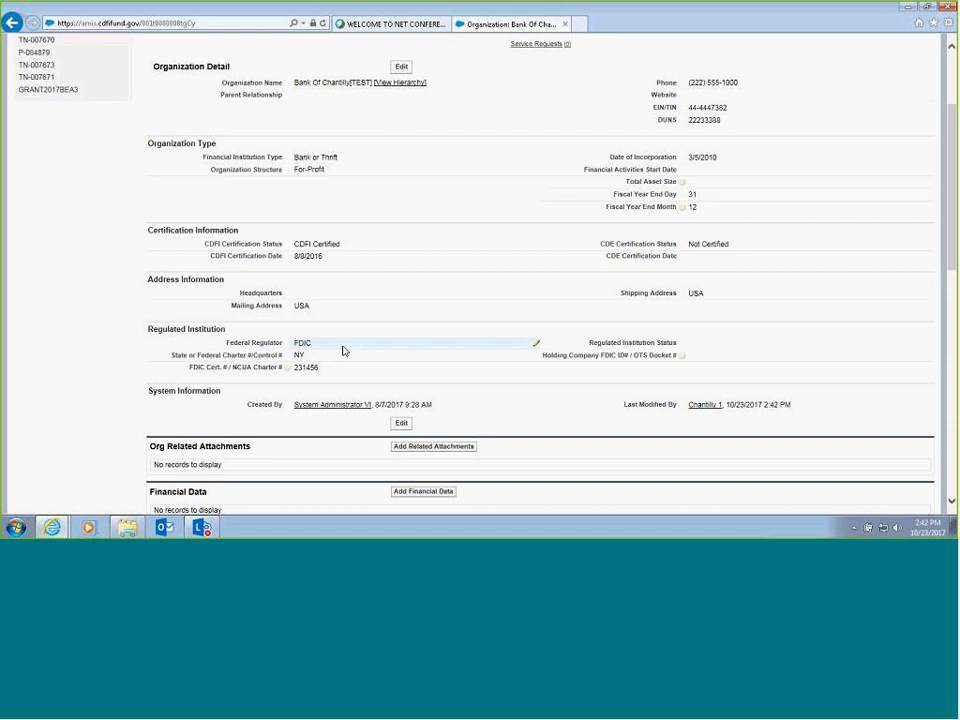
scroll(343, 351, "up", 3)
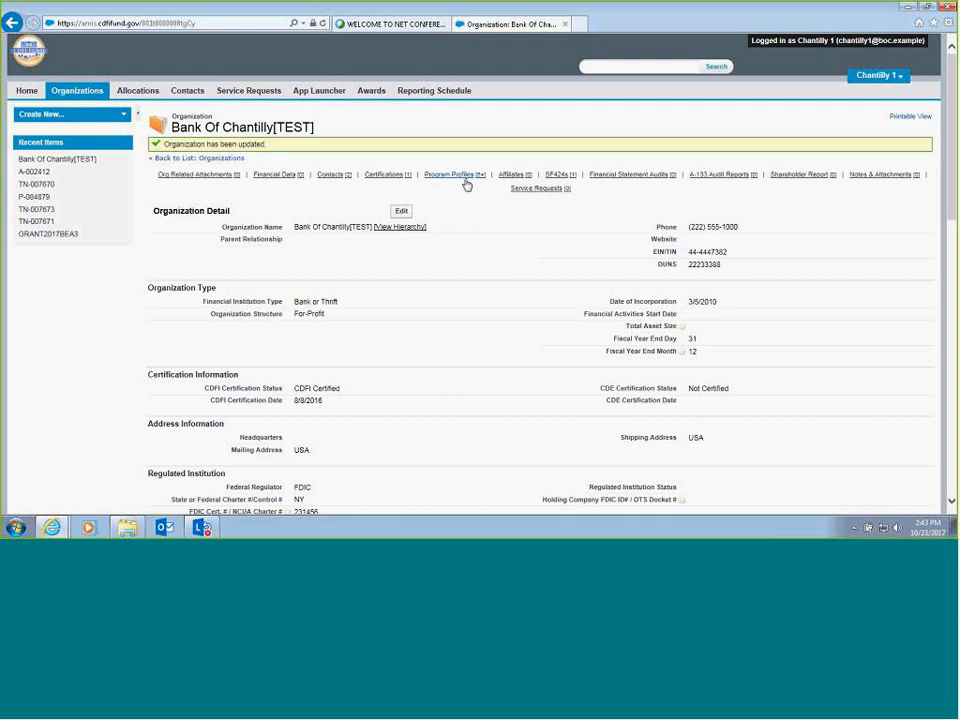
- Open the organization's BEA program profile from its Program Profiles related records
mouse_move(466, 180)
scroll(431, 336, "down", 3)
scroll(435, 328, "down", 3)
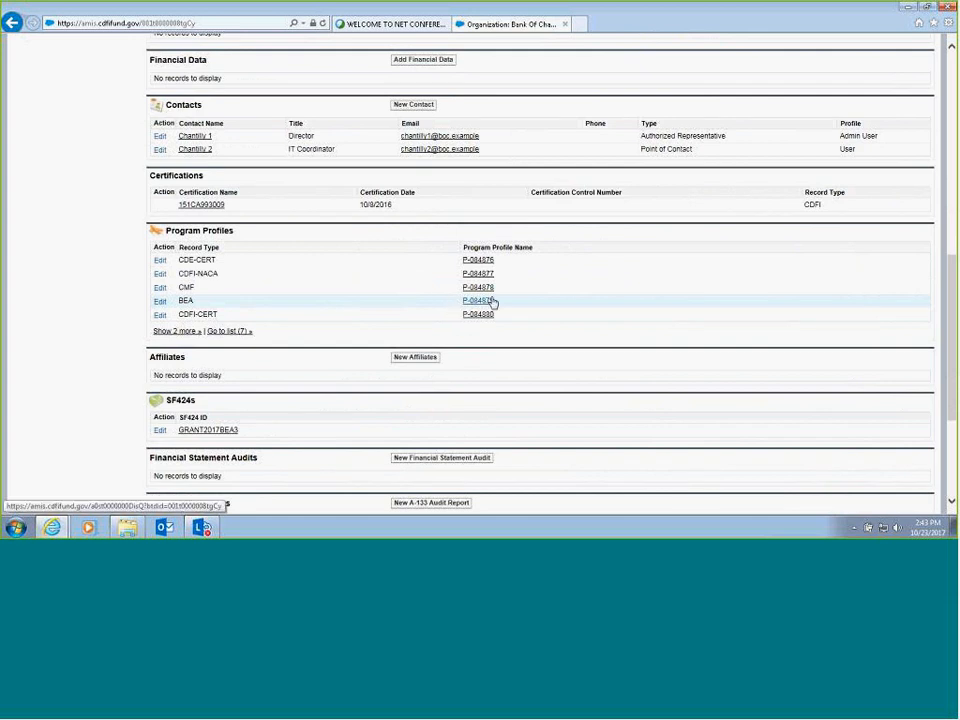
left_click(479, 301)
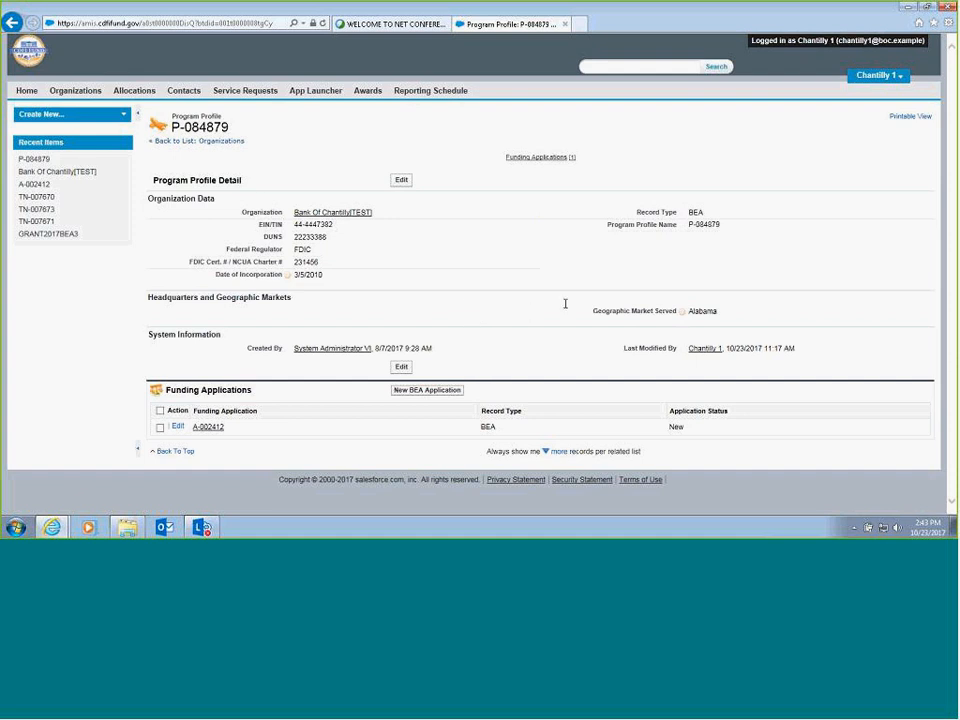
- Edit the BEA program profile to add Arkansas to Geographic Market Served and save it
left_click(401, 182)
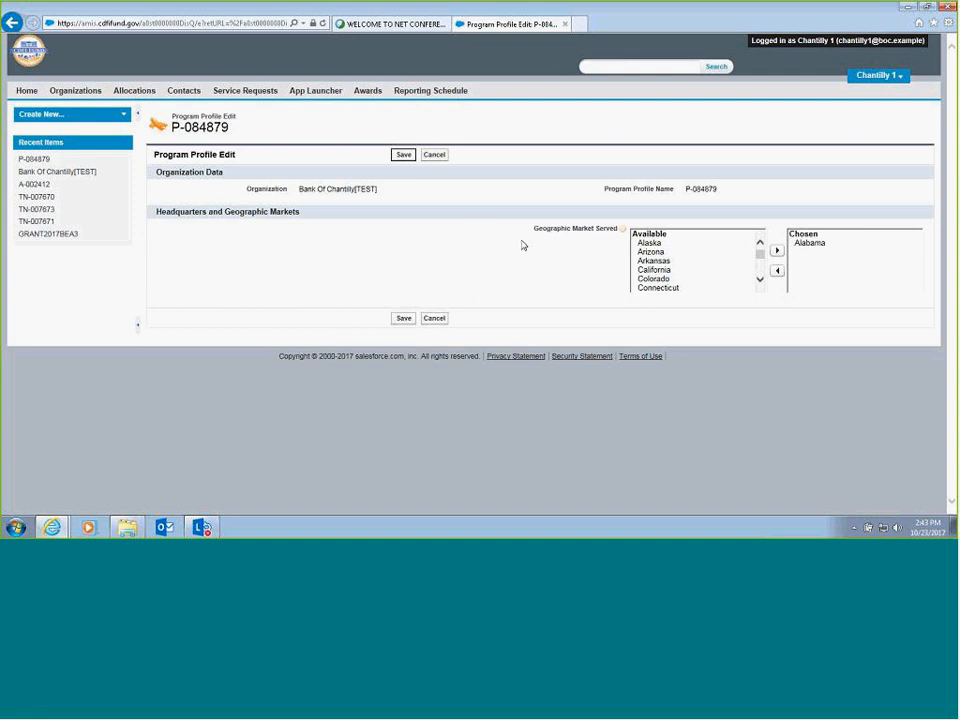
left_click(690, 261)
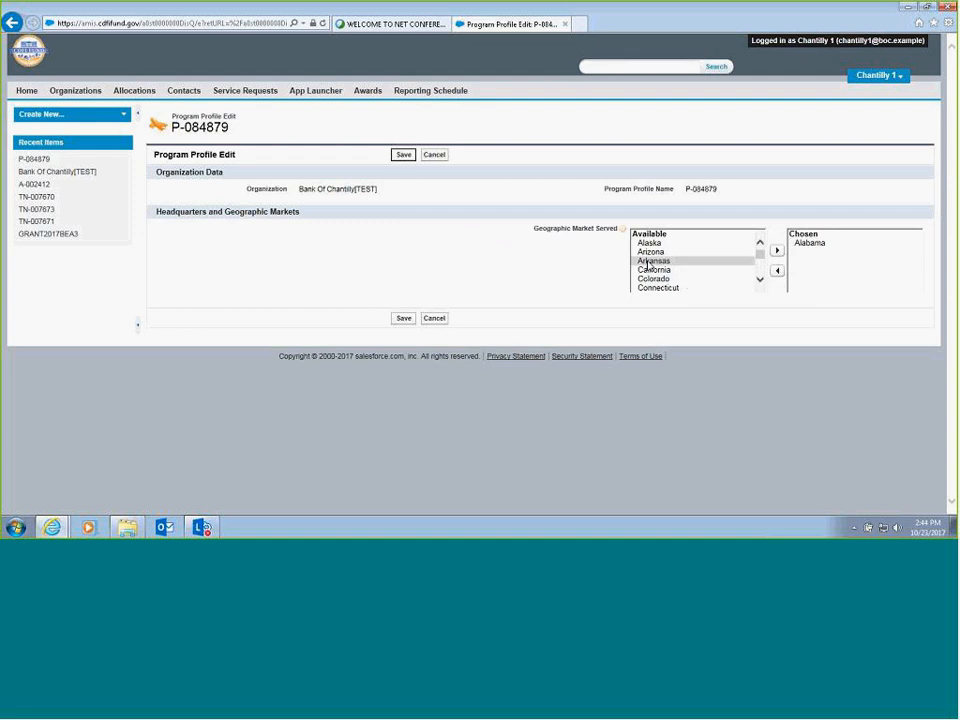
left_click(648, 264)
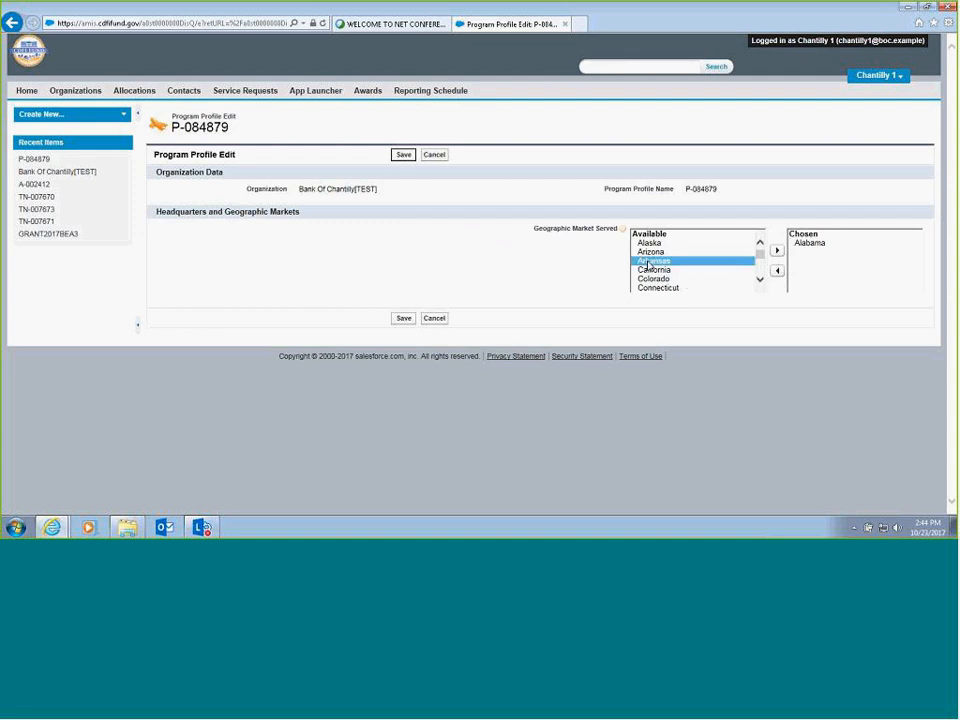
left_click(778, 252)
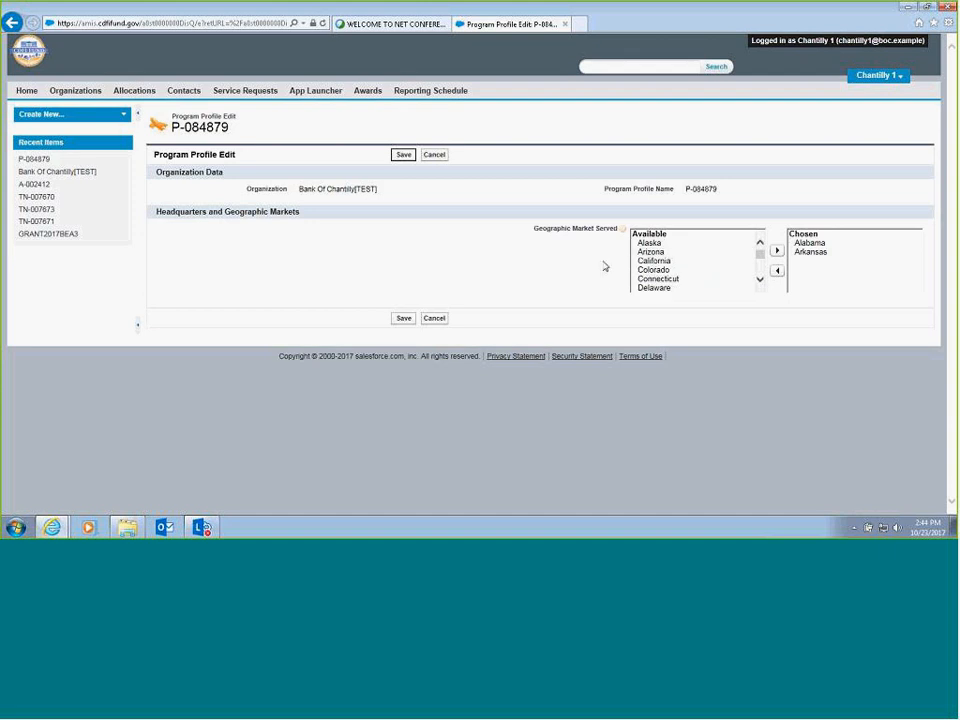
left_click(403, 319)
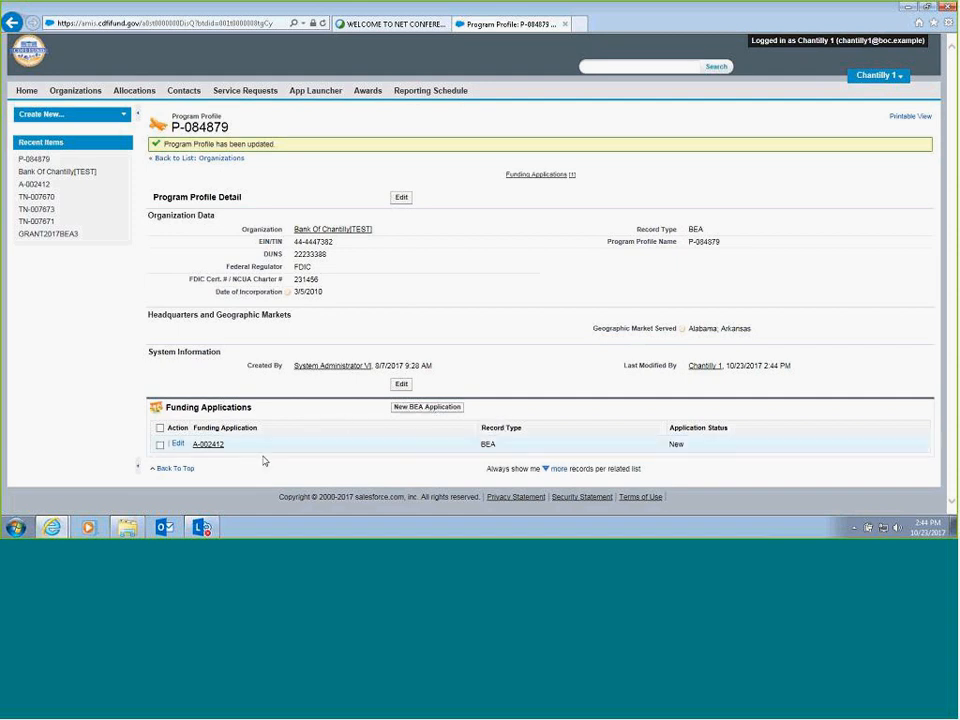
- Open the existing BEA funding application from the program profile and start editing it
left_click(207, 446)
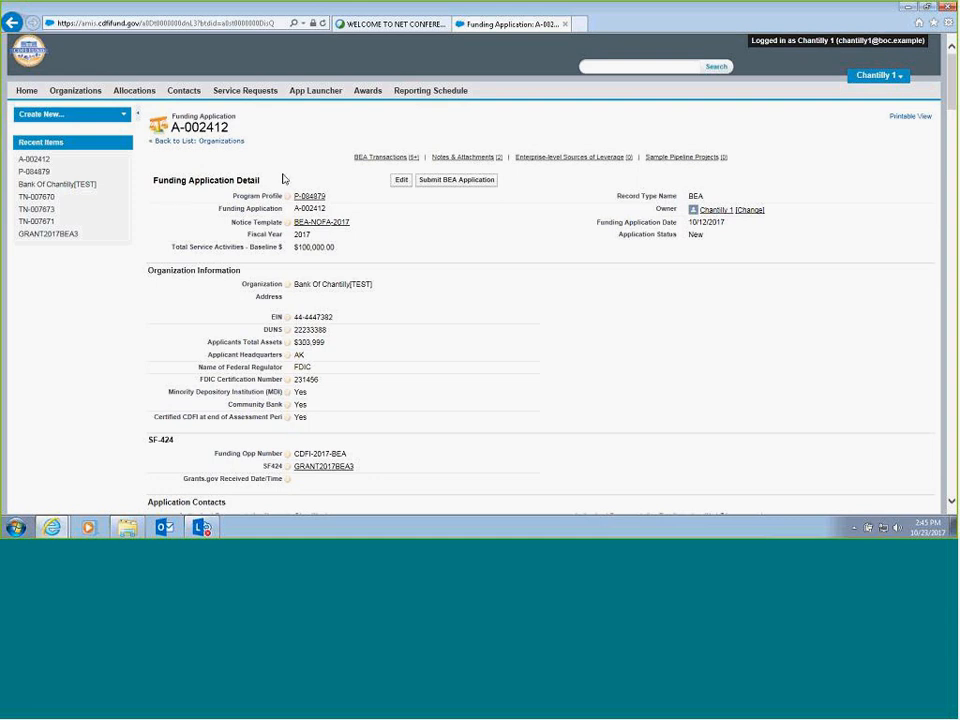
left_click(401, 181)
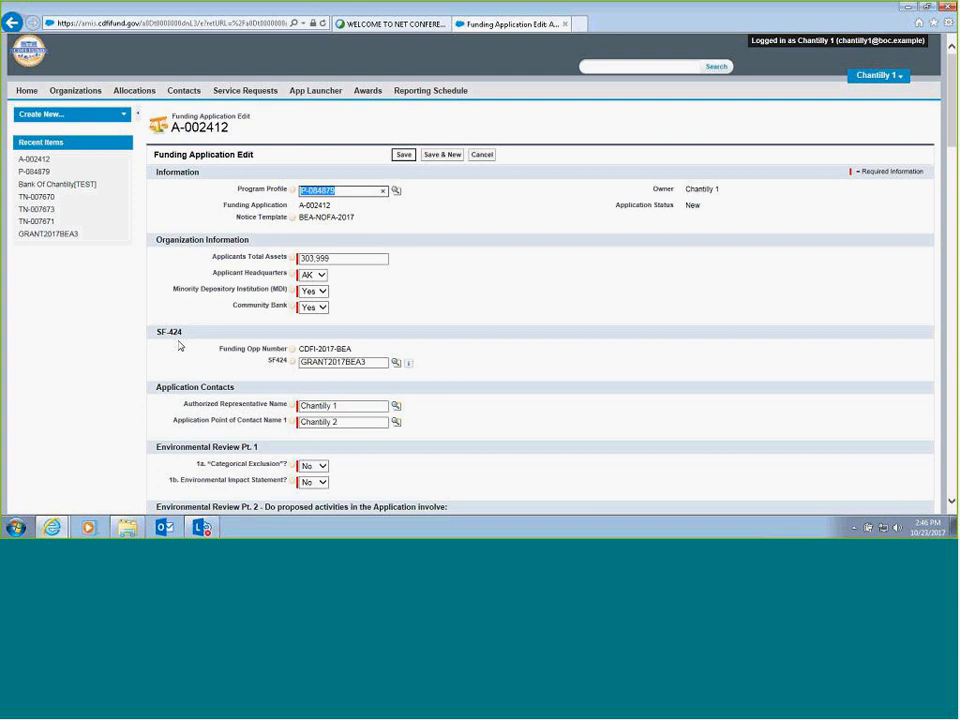
- Review the application's Environmental Review answers, Table 5 qualified activity amounts, and the CDFI Related, Distressed Community Financing and Service Activities summaries
scroll(180, 346, "down", 3)
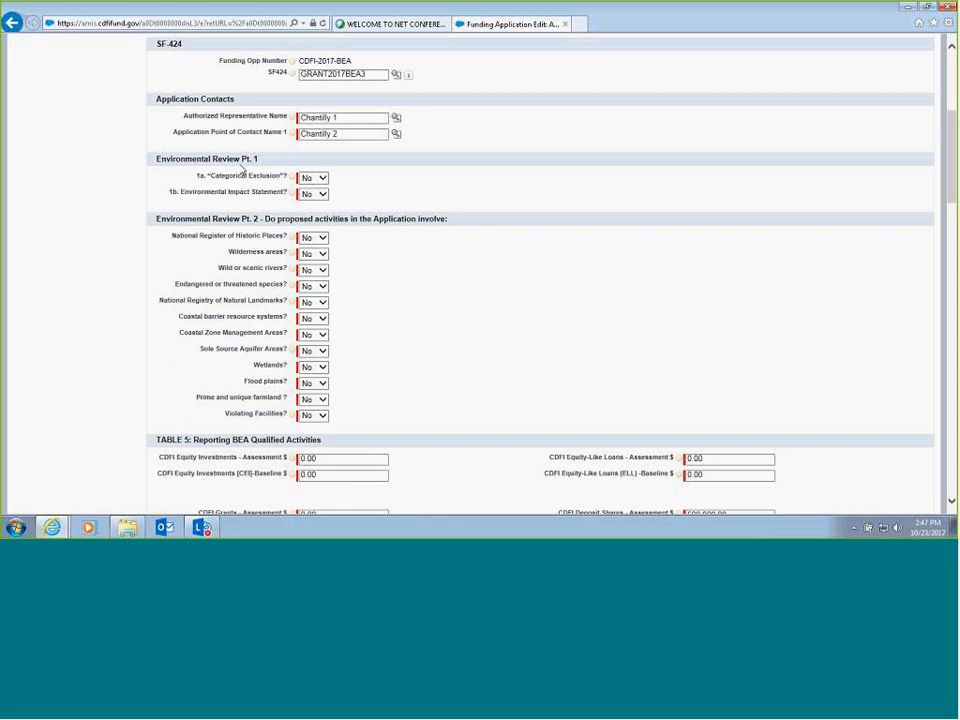
left_click(322, 180)
left_click(356, 177)
scroll(466, 265, "down", 6)
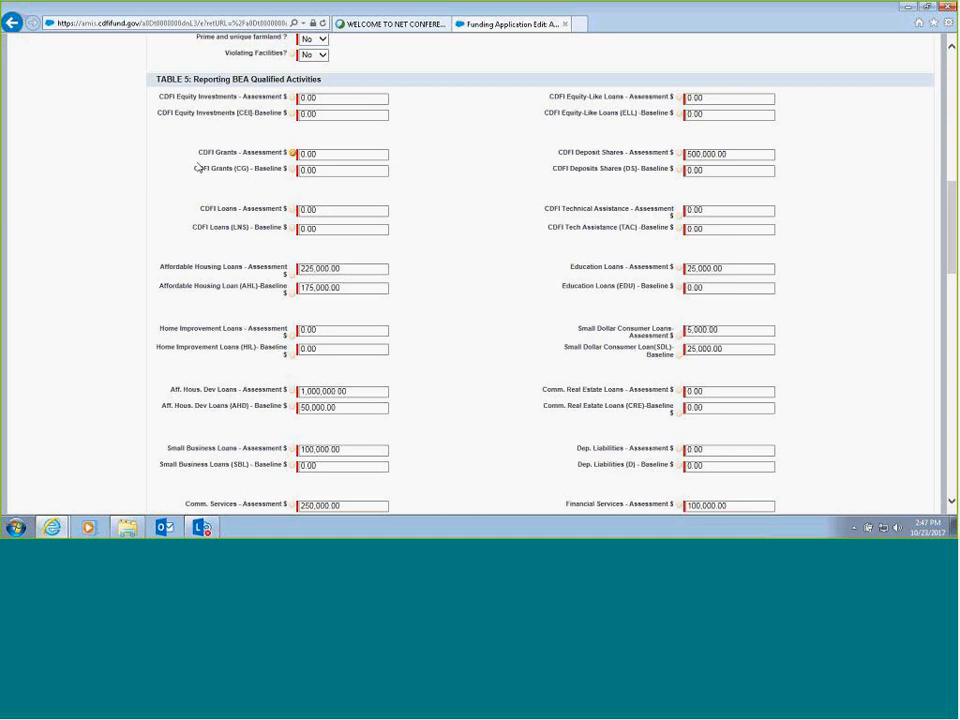
left_click(345, 114)
left_click(365, 155)
left_click(487, 167)
scroll(487, 167, "down", 1)
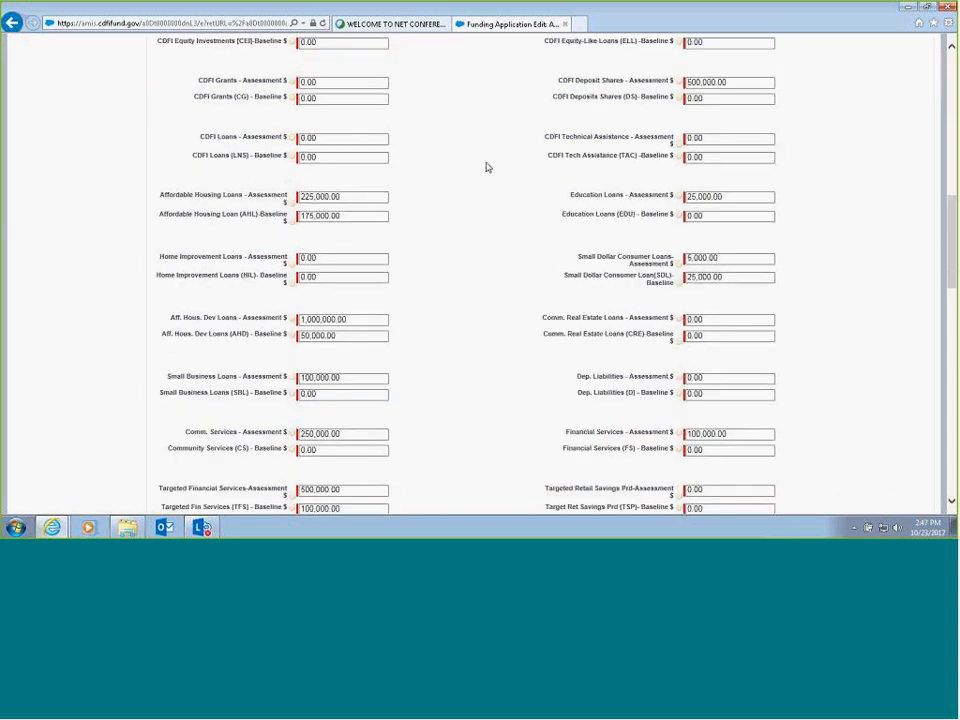
scroll(489, 167, "down", 2)
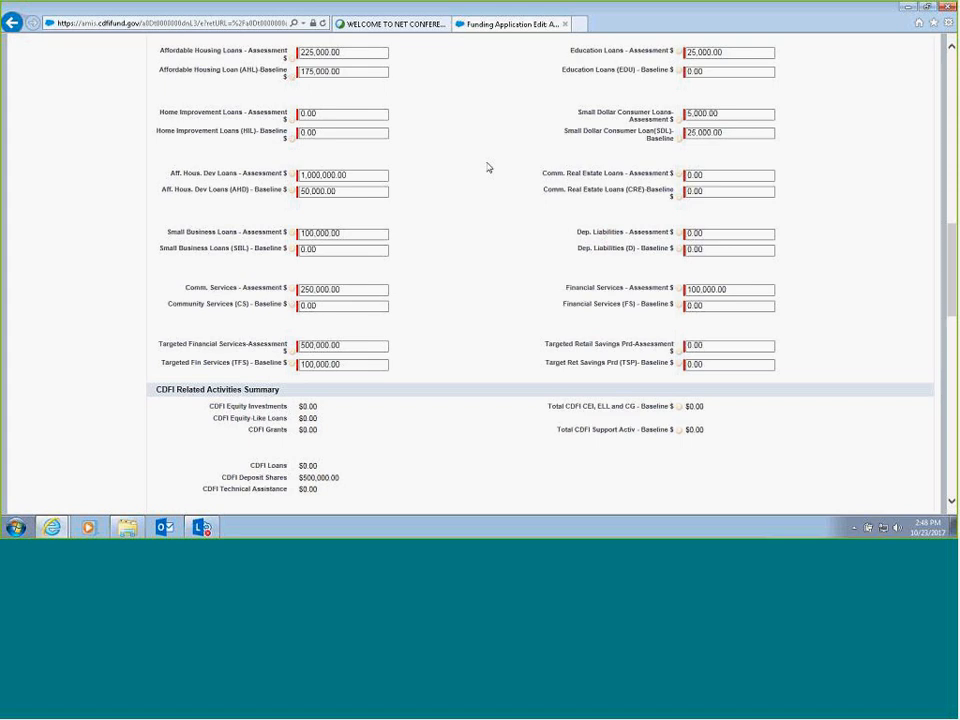
scroll(489, 167, "down", 4)
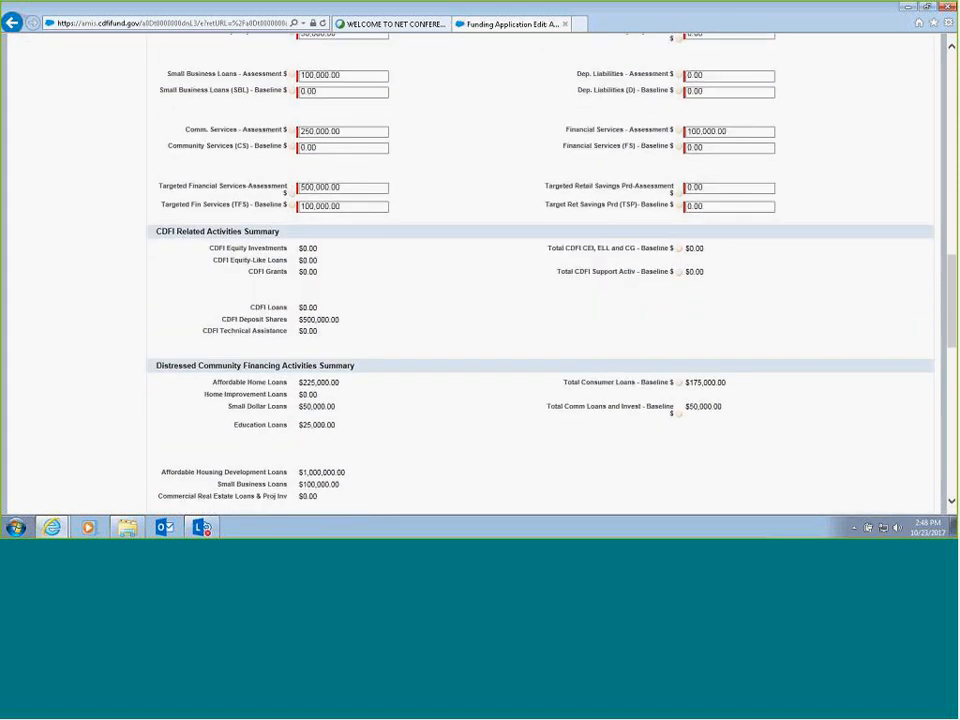
scroll(489, 167, "down", 3)
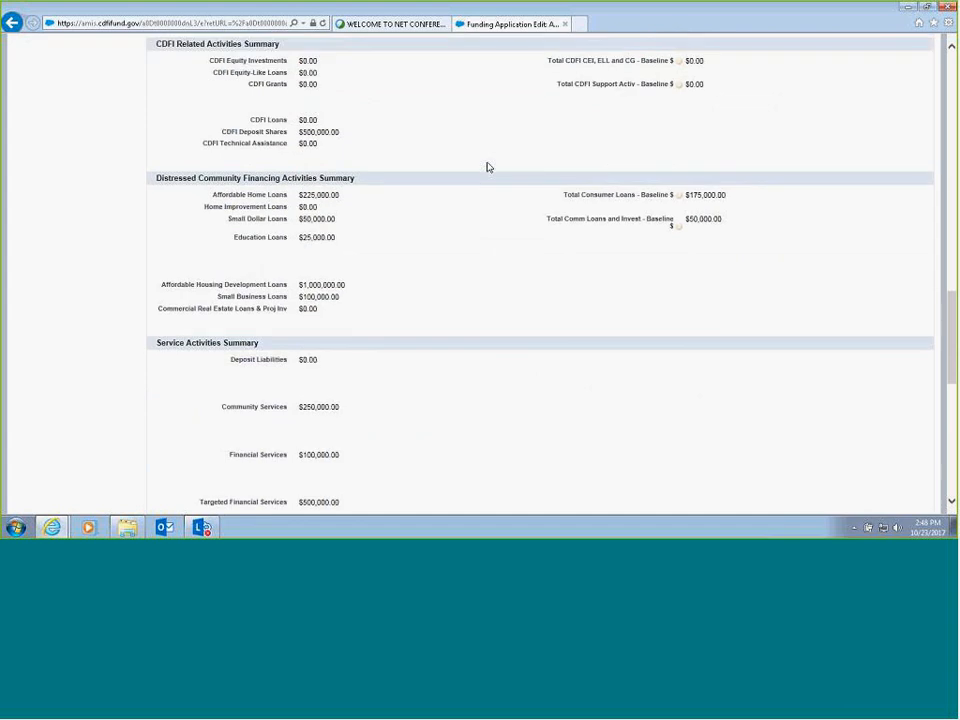
scroll(489, 167, "up", 2)
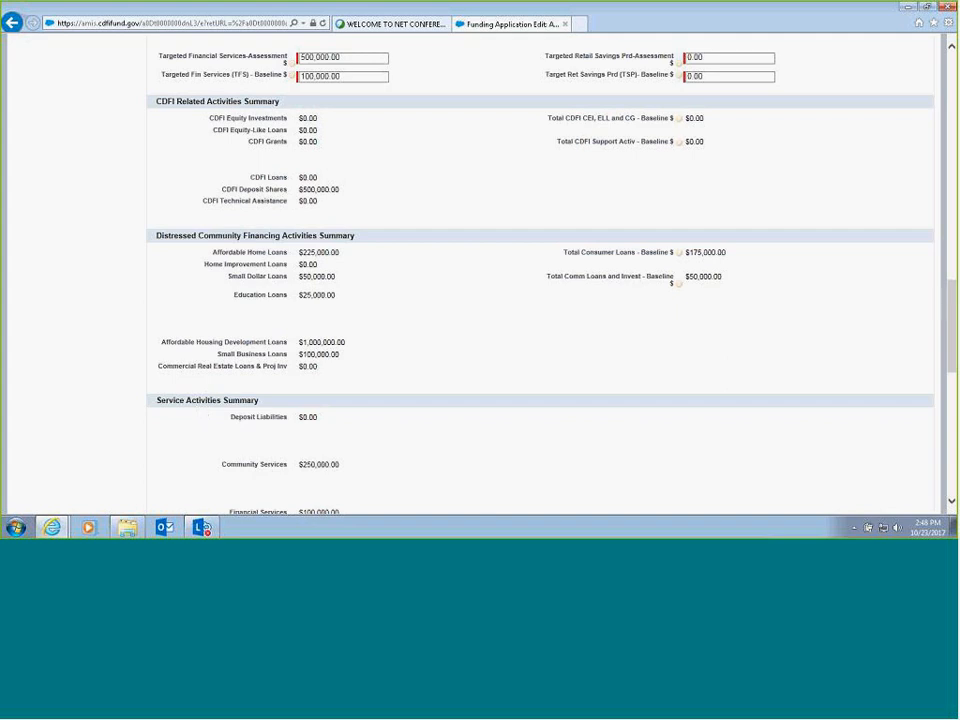
- Check the application's Projected Use of Award percentages and Applicant Signature section, and save the funding application
mouse_move(951, 291)
left_mouse_down()
mouse_move(919, 373)
mouse_move(920, 411)
left_mouse_up()
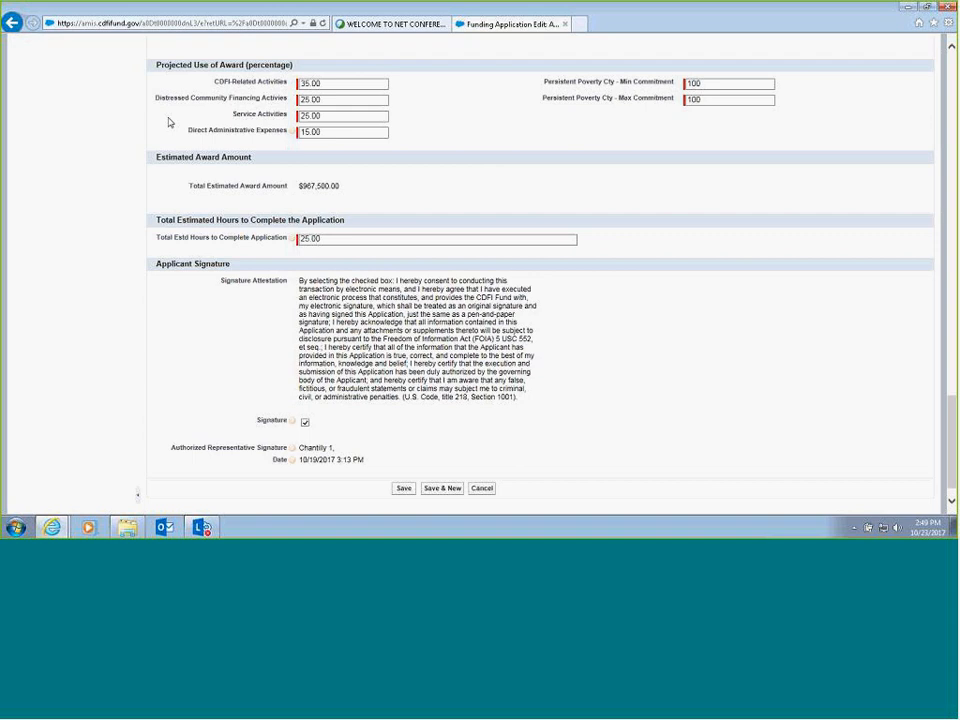
mouse_move(293, 134)
left_click(403, 488)
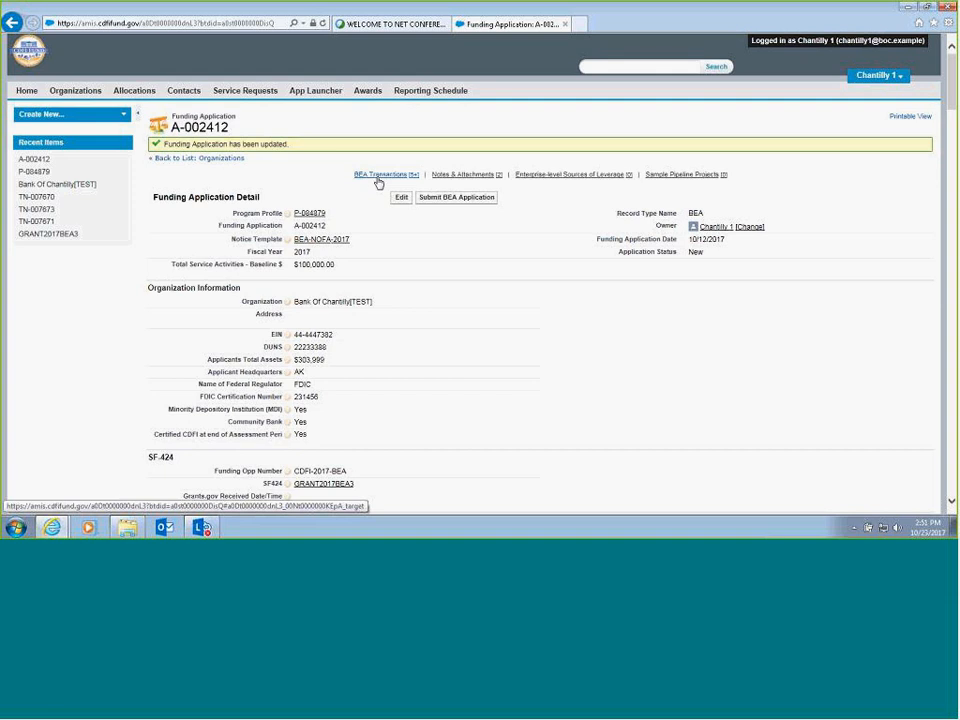
mouse_move(391, 178)
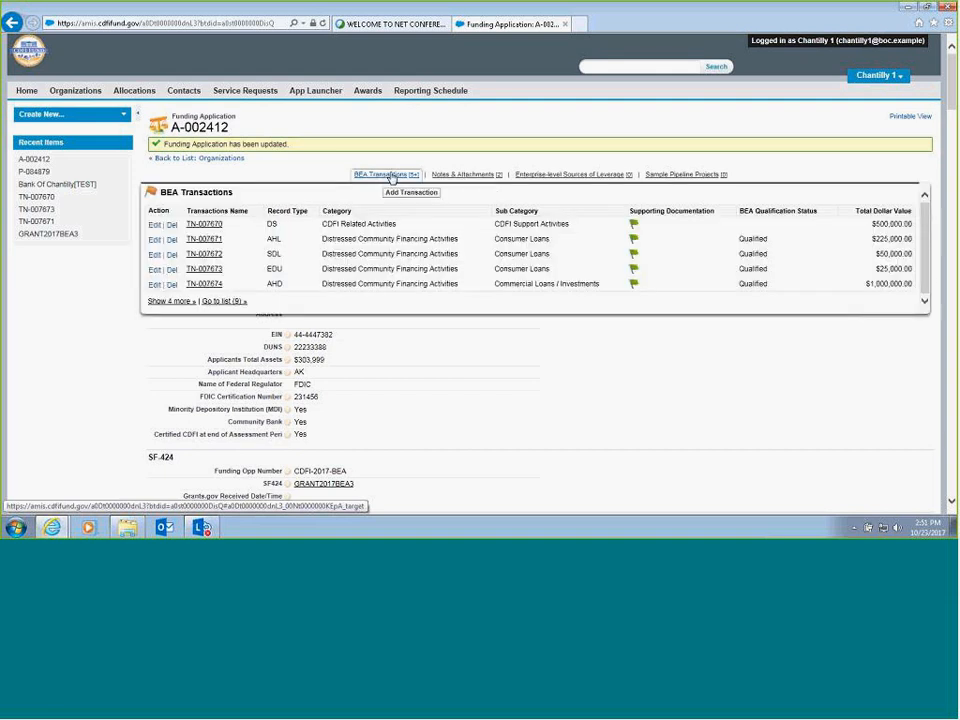
scroll(410, 393, "down", 2)
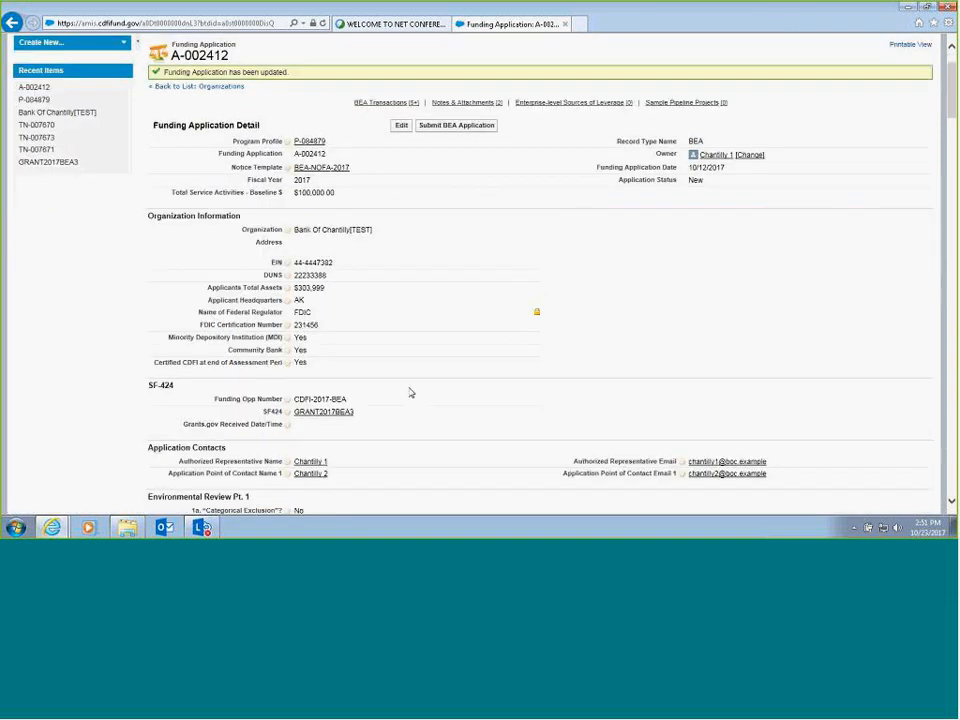
scroll(410, 393, "down", 15)
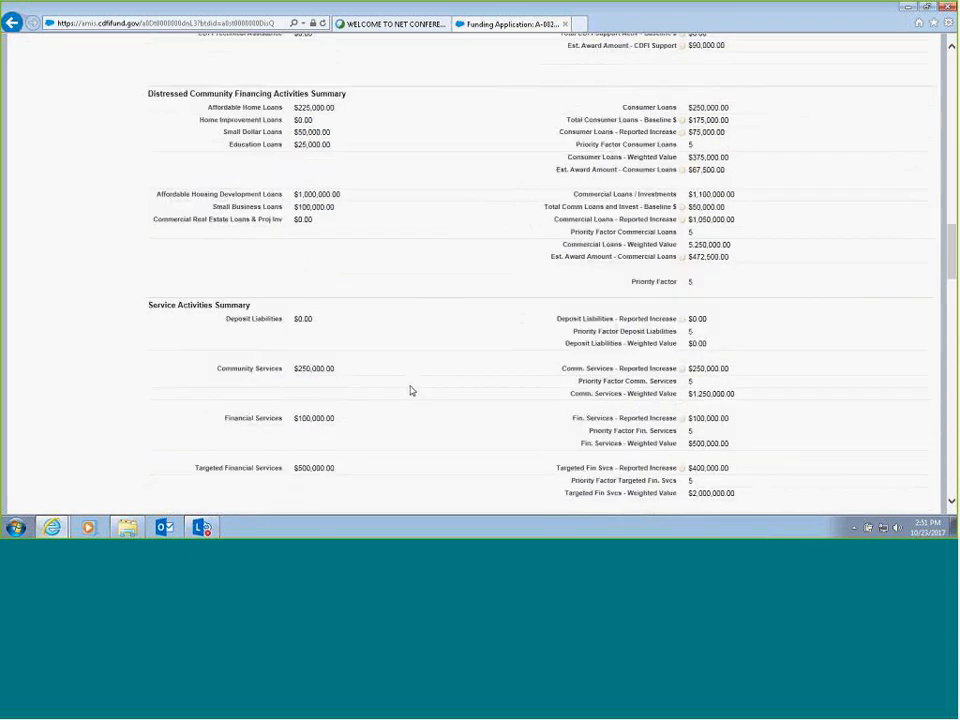
scroll(410, 390, "down", 10)
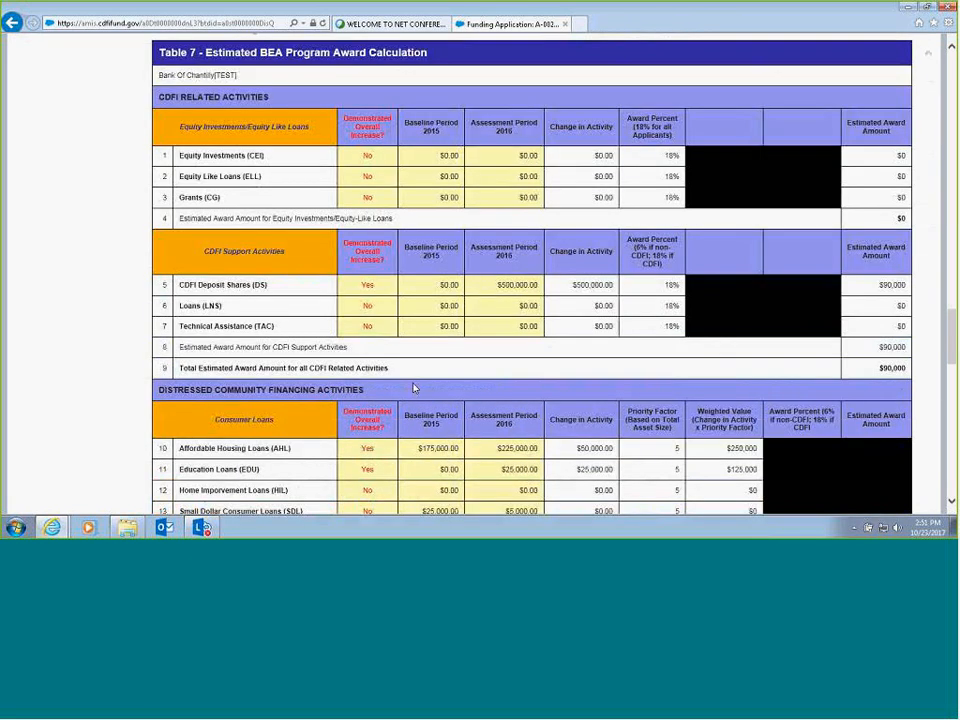
scroll(414, 388, "down", 15)
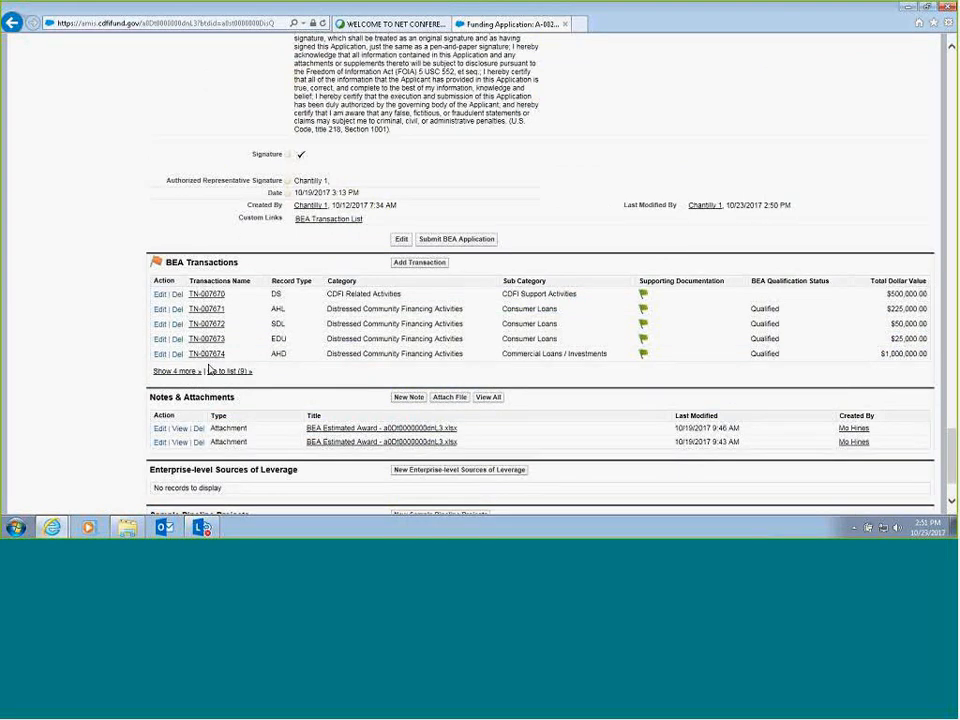
left_click(420, 263)
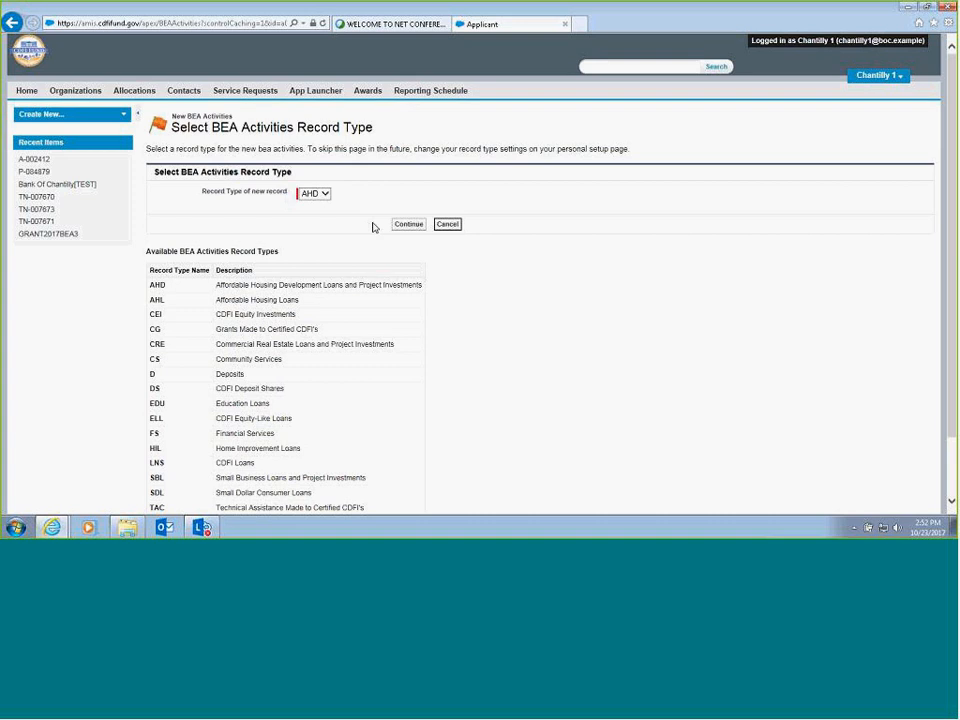
left_click(325, 195)
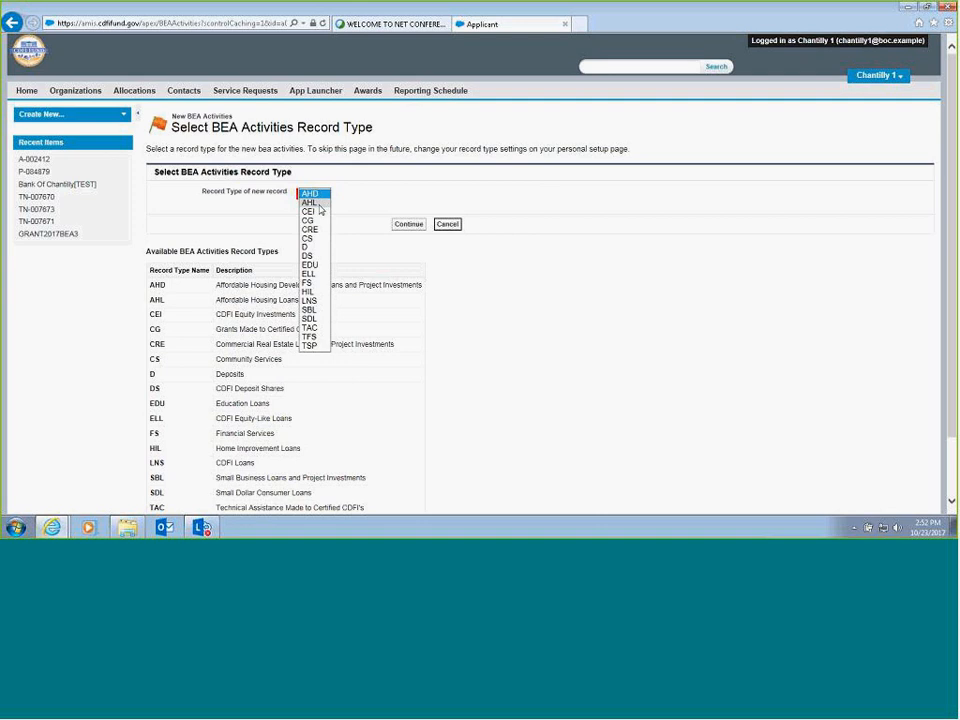
left_click(320, 205)
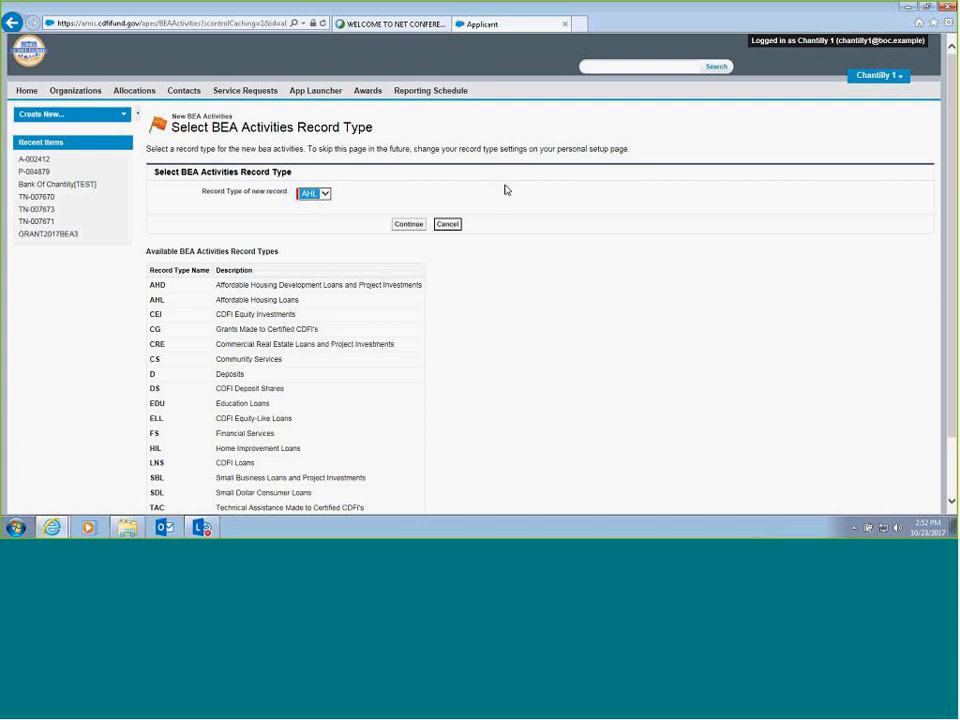
left_click(446, 225)
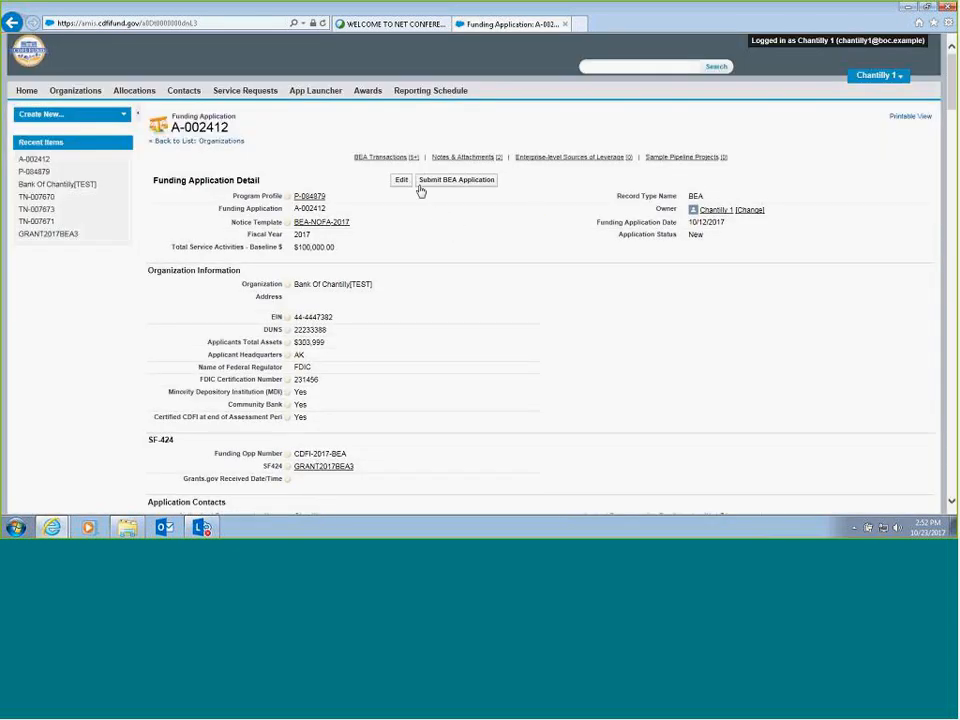
- Open the AHL transaction from the application's BEA Transactions, review its details in edit mode, and save it
mouse_move(411, 163)
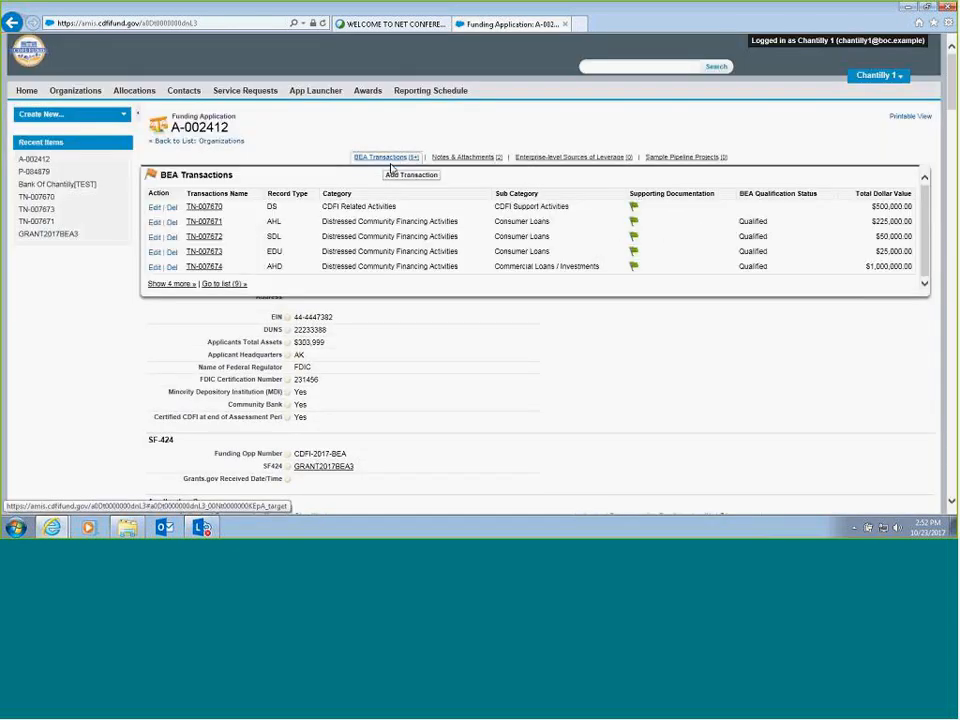
left_click(203, 222)
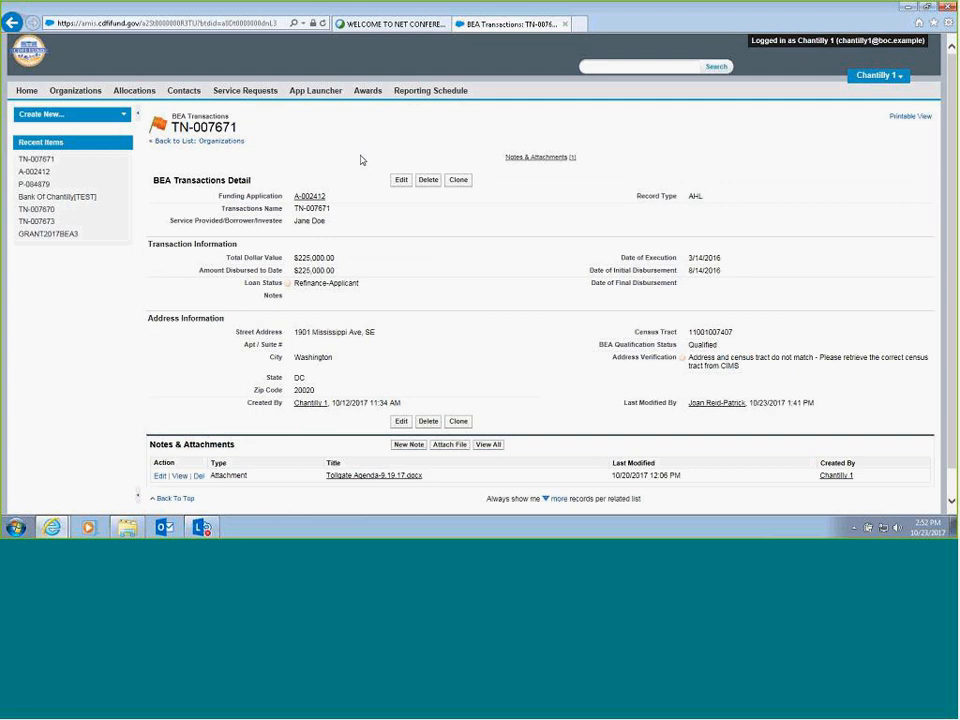
left_click(401, 180)
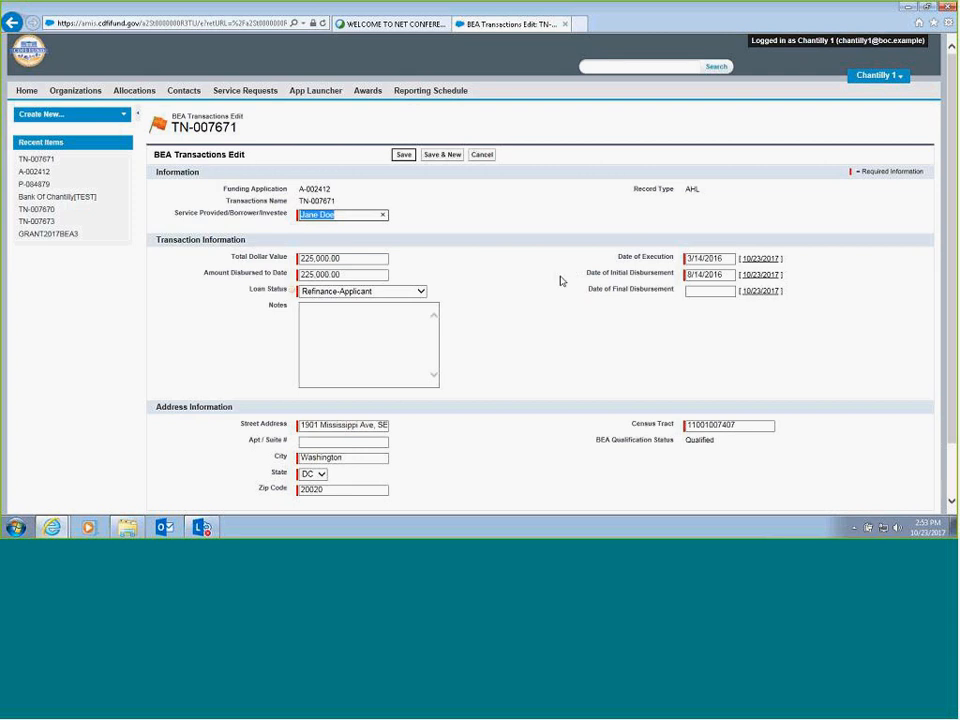
scroll(561, 281, "down", 2)
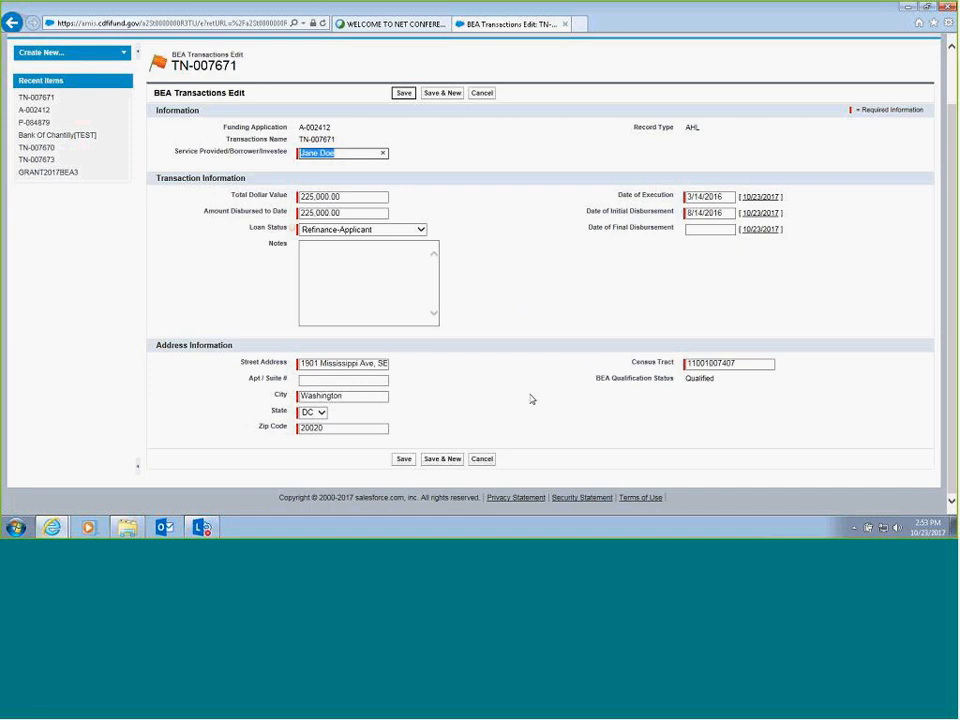
left_click(402, 459)
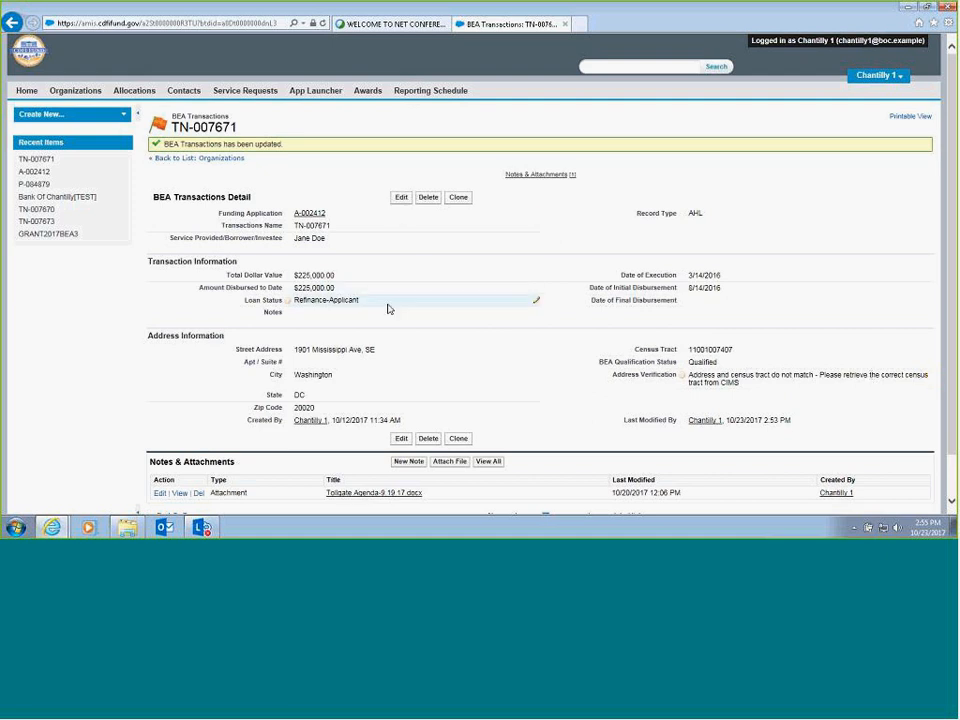
scroll(388, 306, "down", 2)
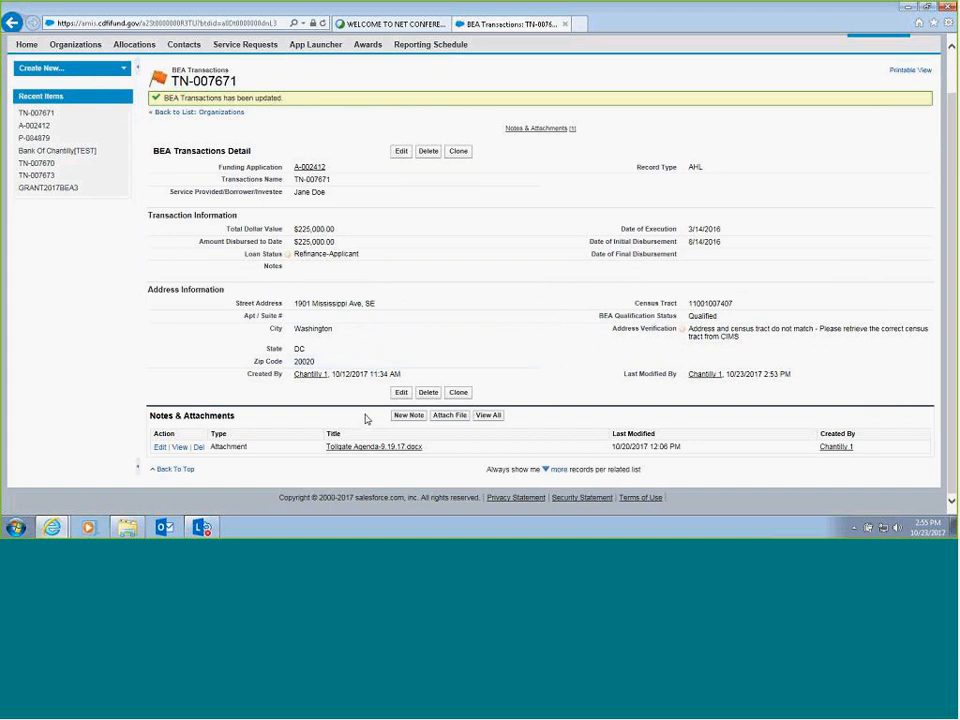
left_click(454, 416)
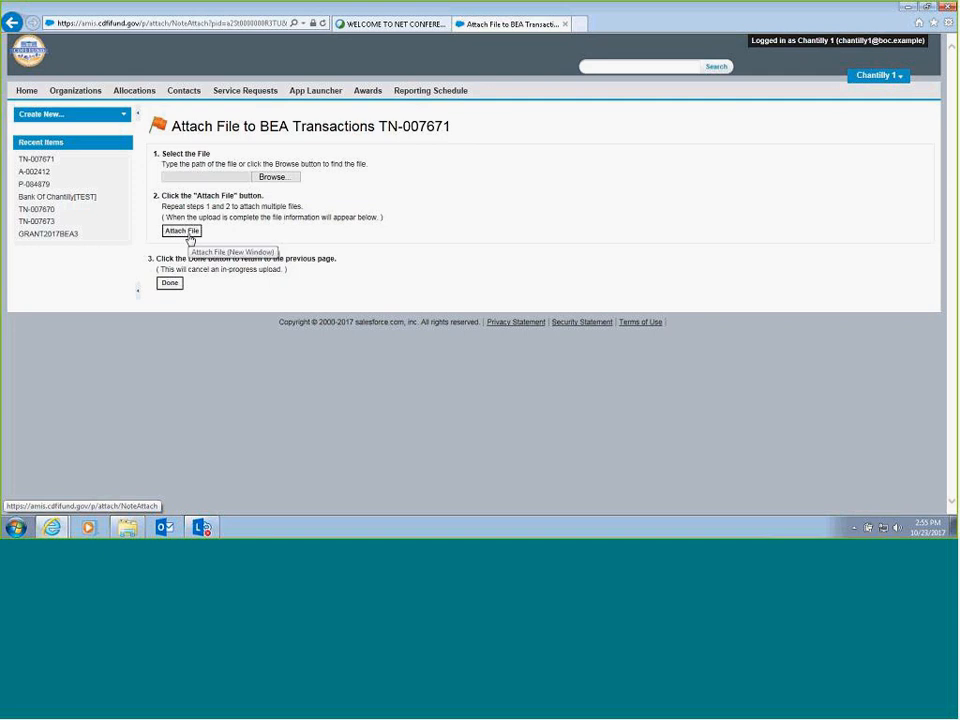
left_click(170, 288)
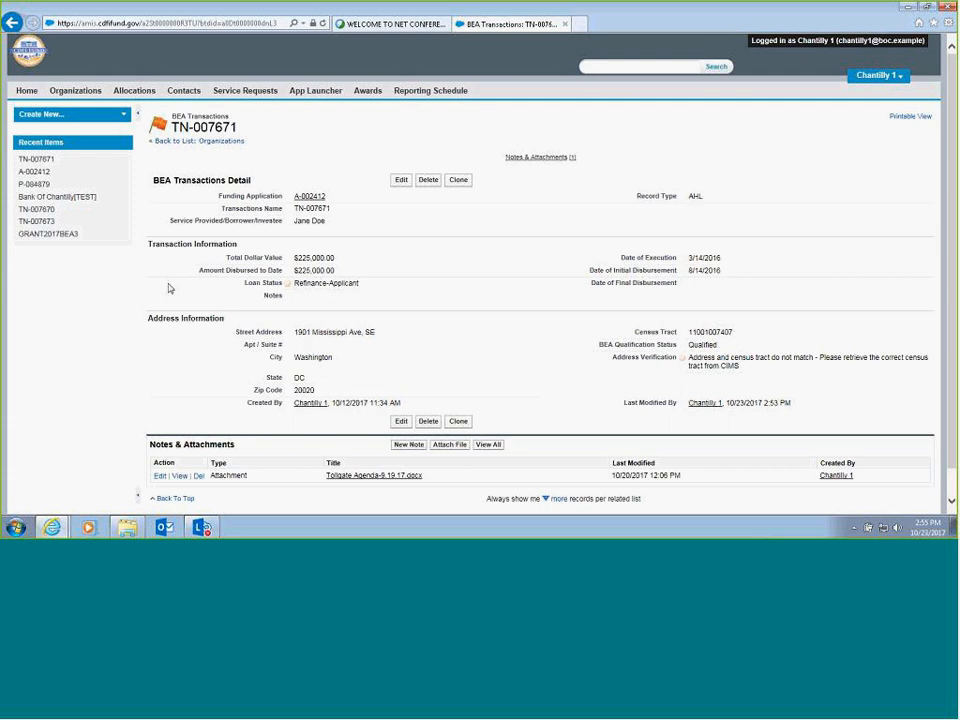
scroll(168, 285, "down", 2)
scroll(181, 268, "up", 2)
- Return to the parent funding application and open the DS transaction from its full BEA Transactions list
left_click(307, 200)
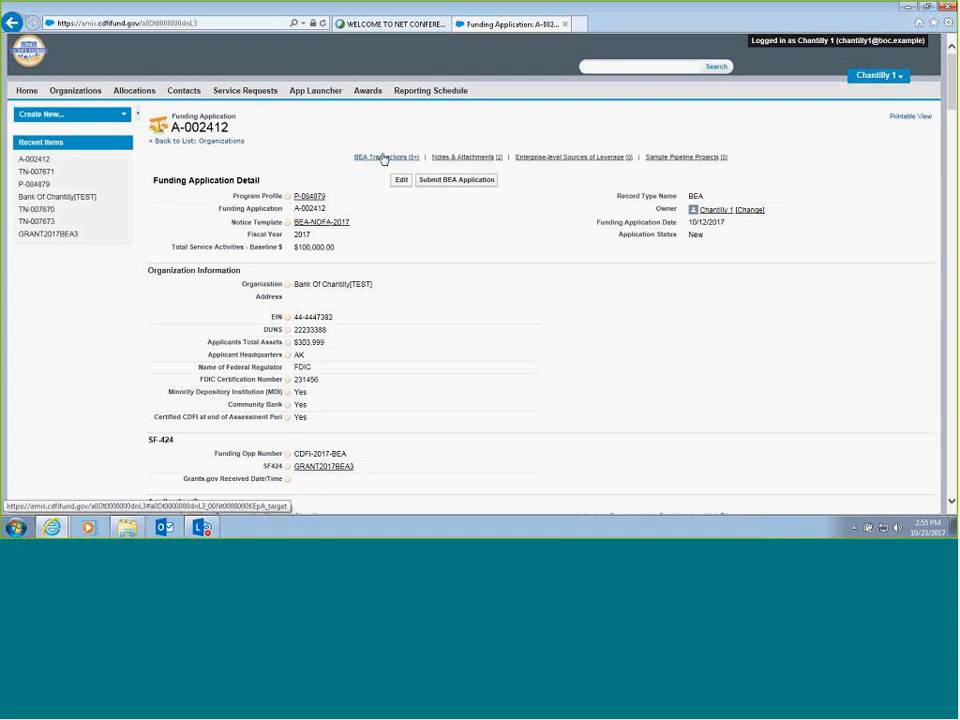
mouse_move(384, 160)
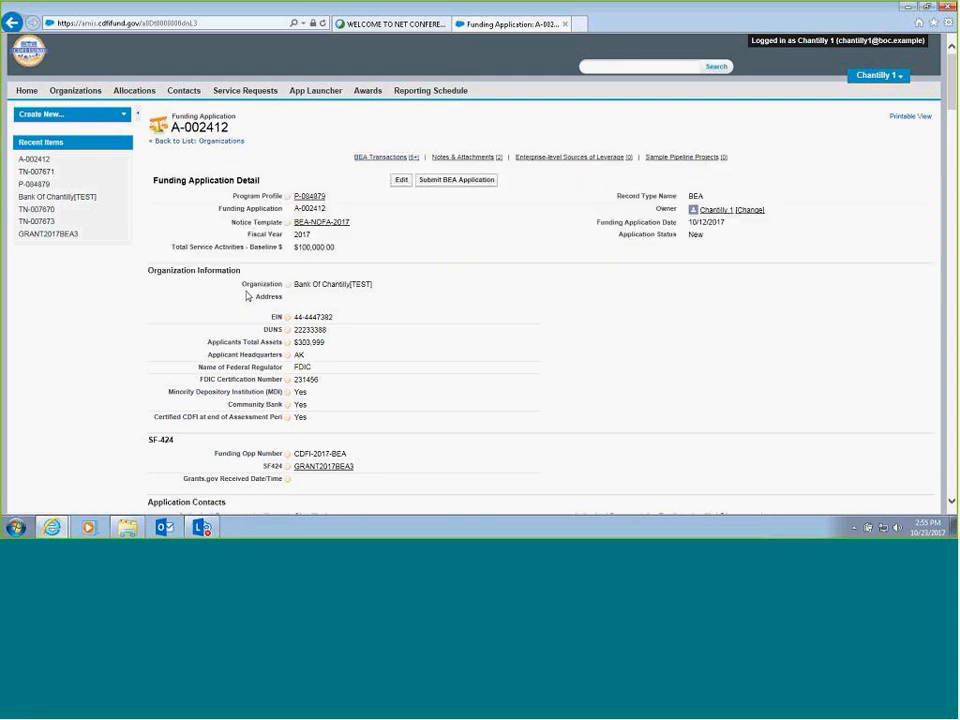
left_click(397, 160)
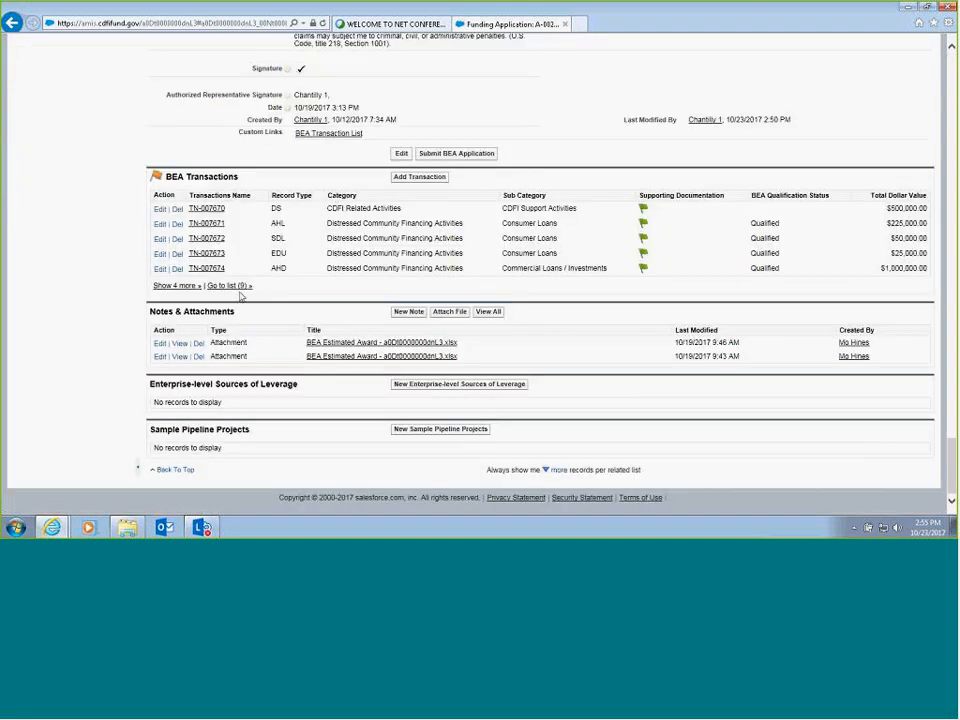
left_click(242, 287)
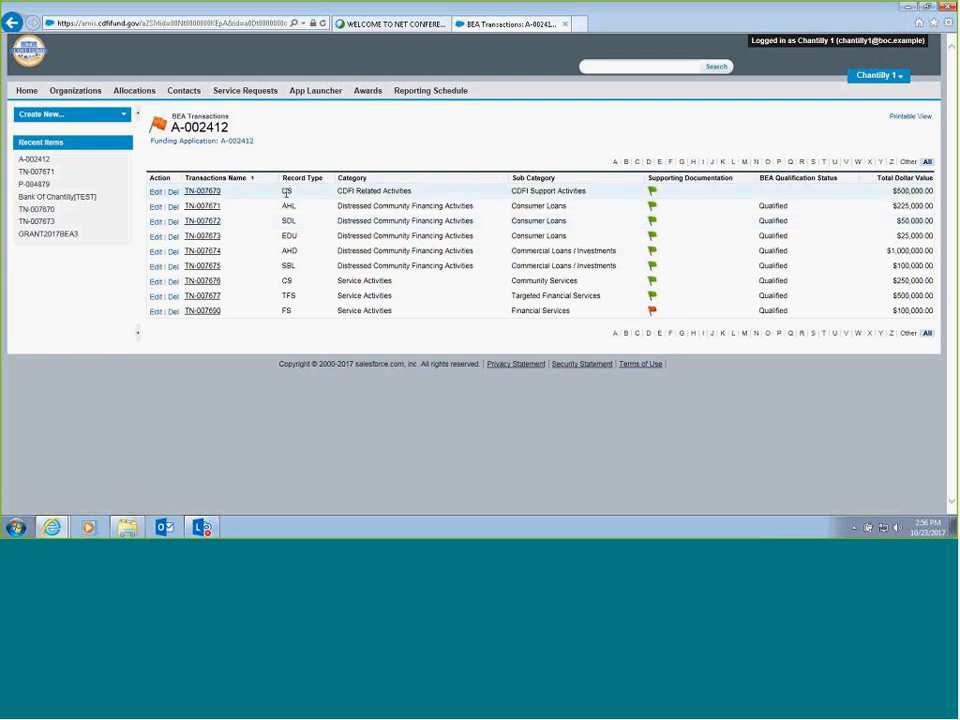
left_click(208, 194)
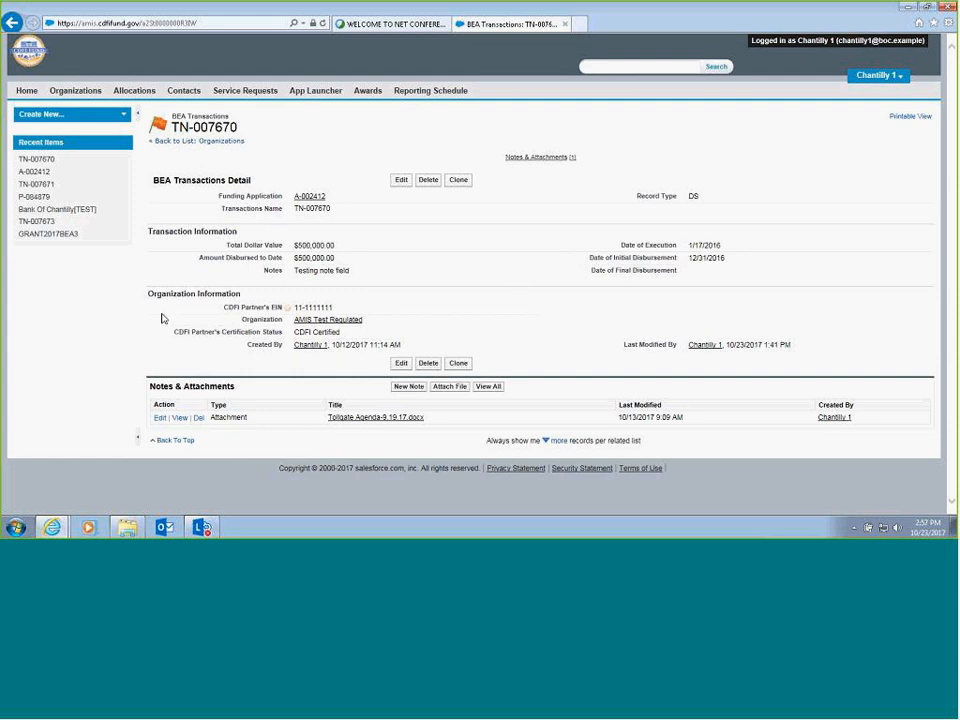
- Review the DS transaction in edit mode, including the CDFI Partner's EIN and organization, and save it
left_click(399, 181)
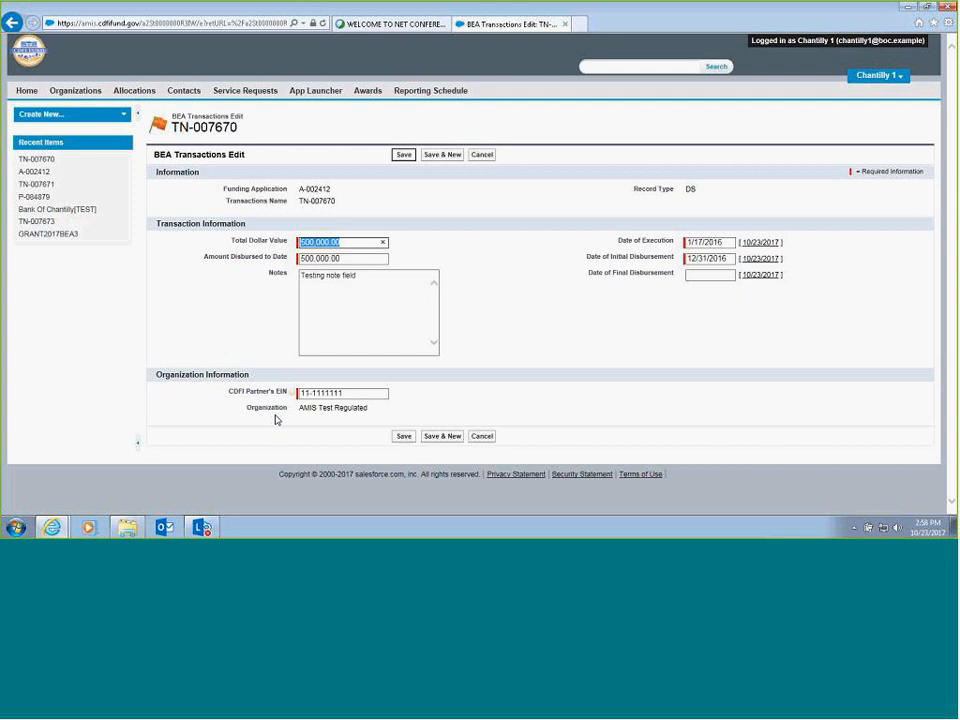
left_click(360, 393)
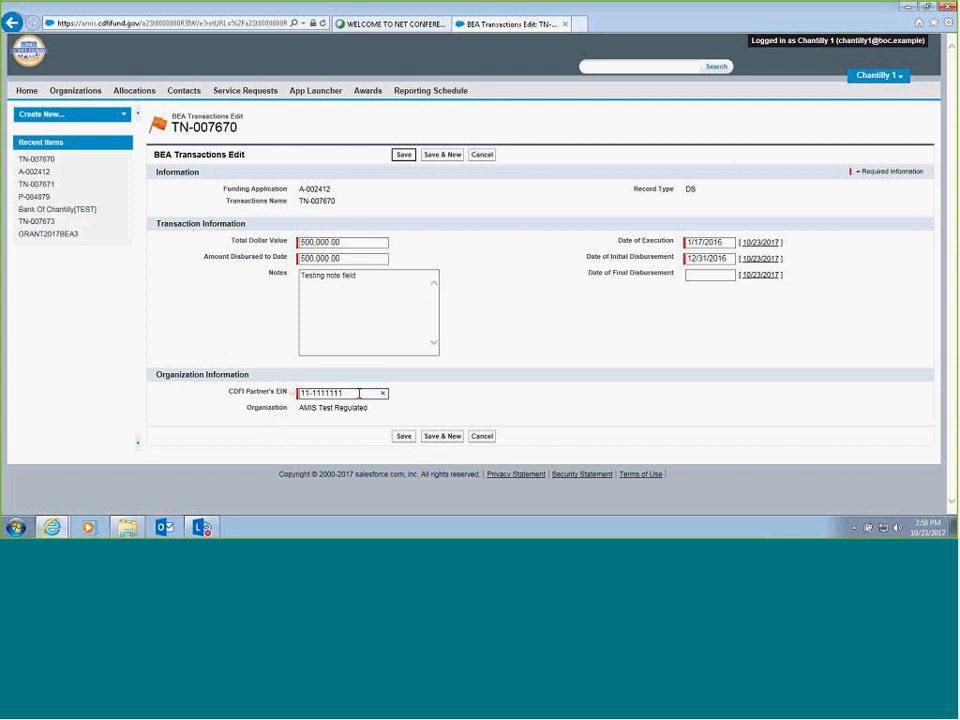
left_click(271, 418)
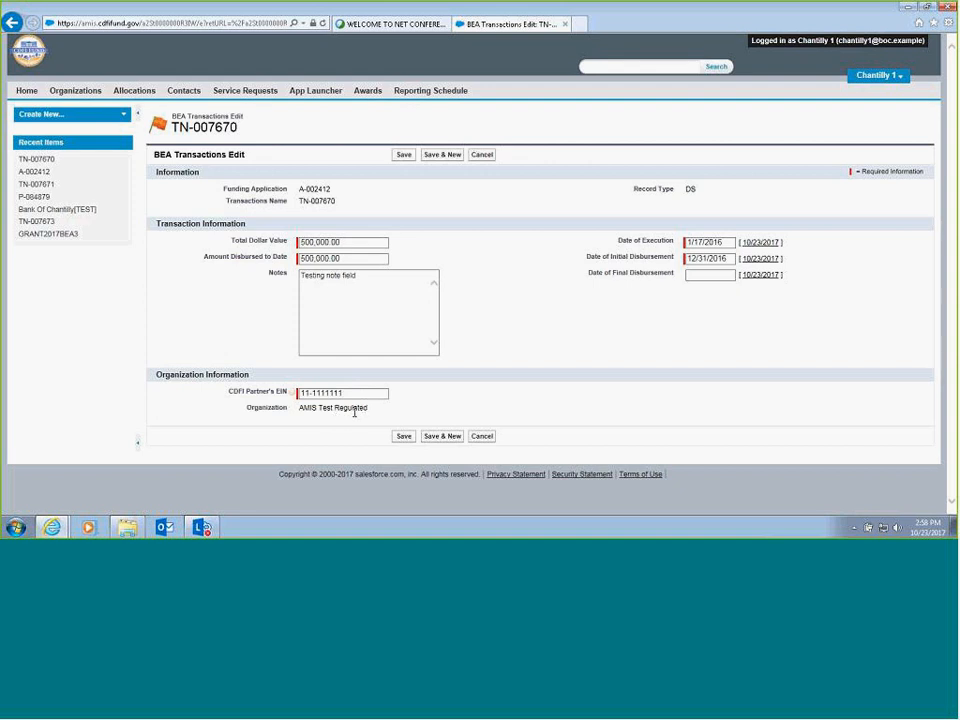
left_click(399, 438)
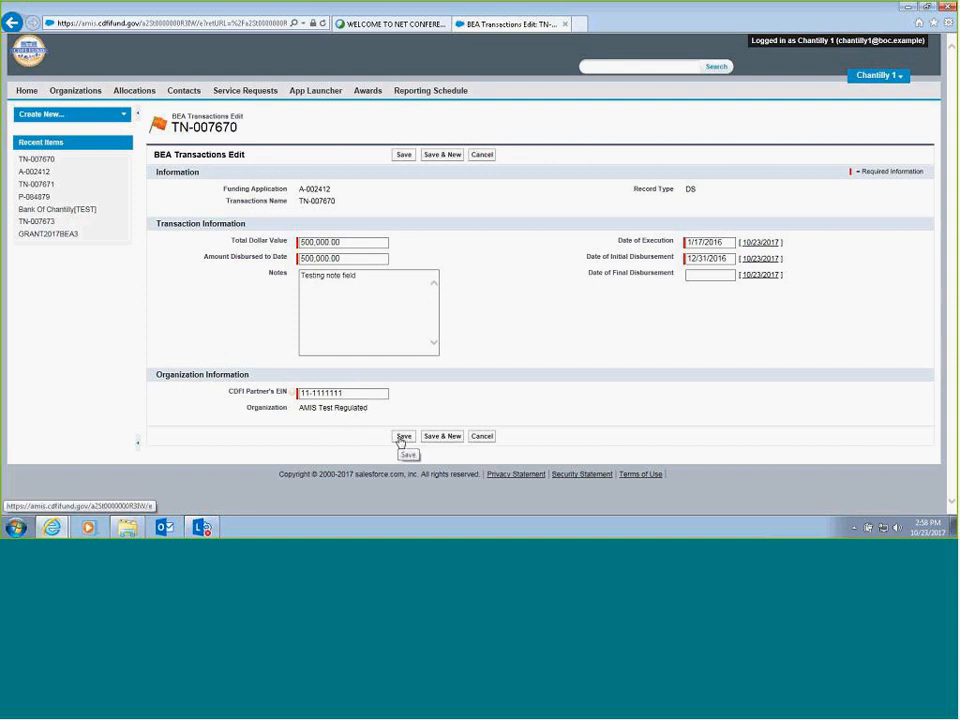
left_click(400, 438)
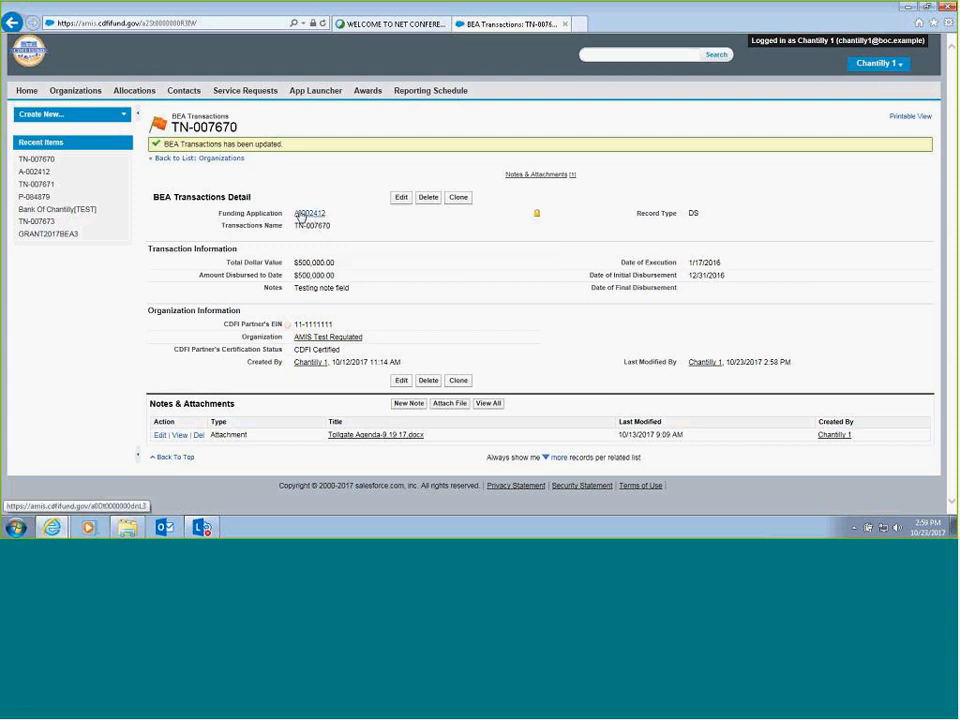
- Return to the parent funding application, view the record types available for a new BEA transaction, and cancel without adding one
mouse_move(301, 218)
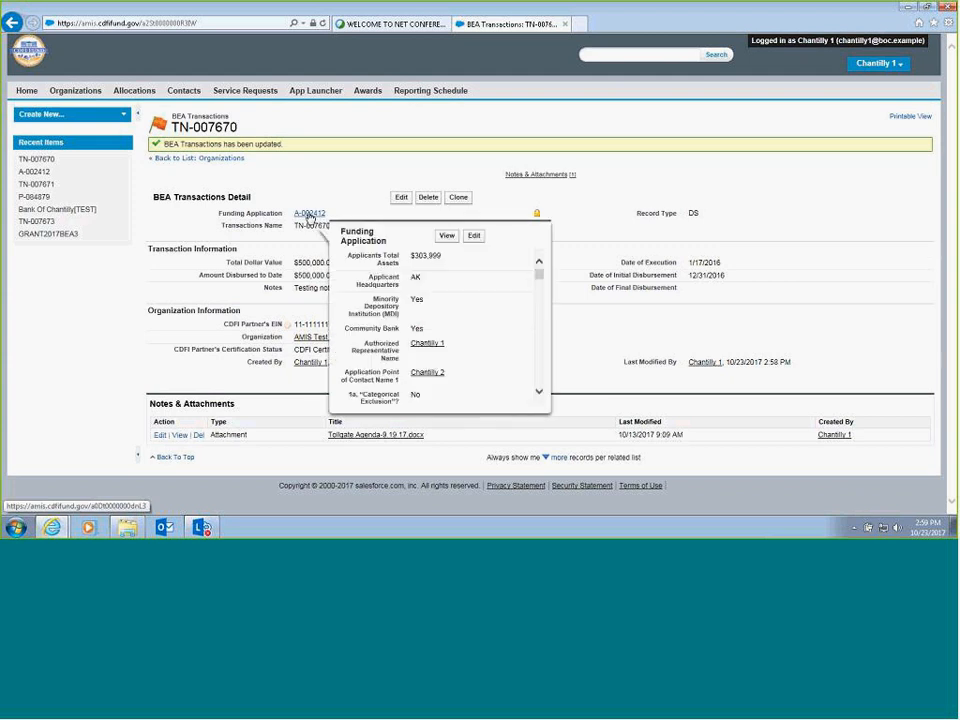
left_click(310, 214)
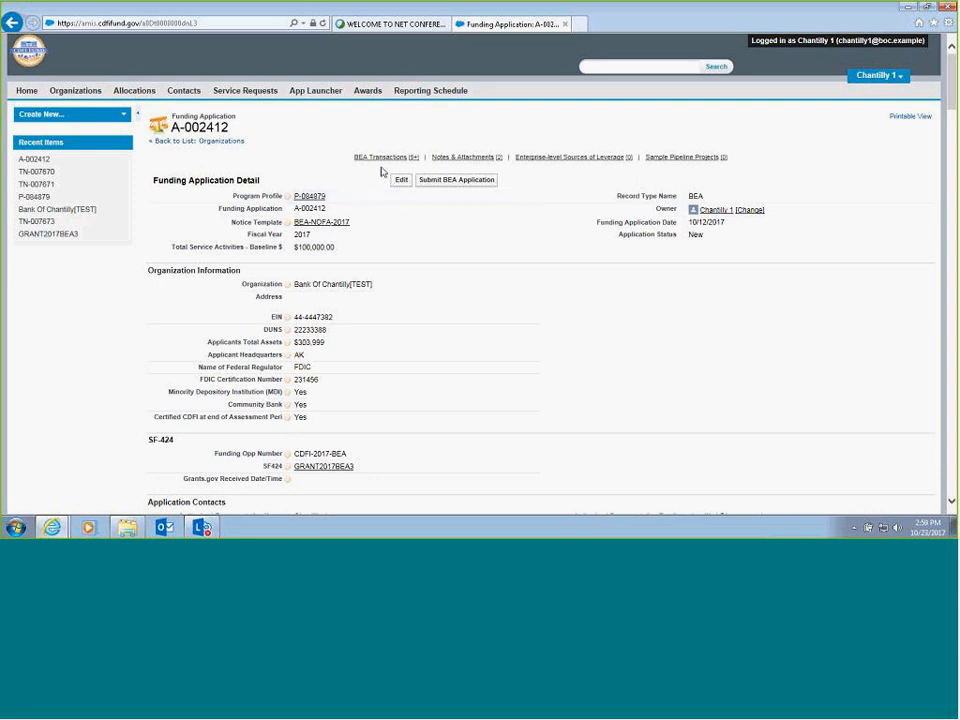
mouse_move(372, 162)
scroll(952, 146, "down", 1)
scroll(906, 407, "down", 15)
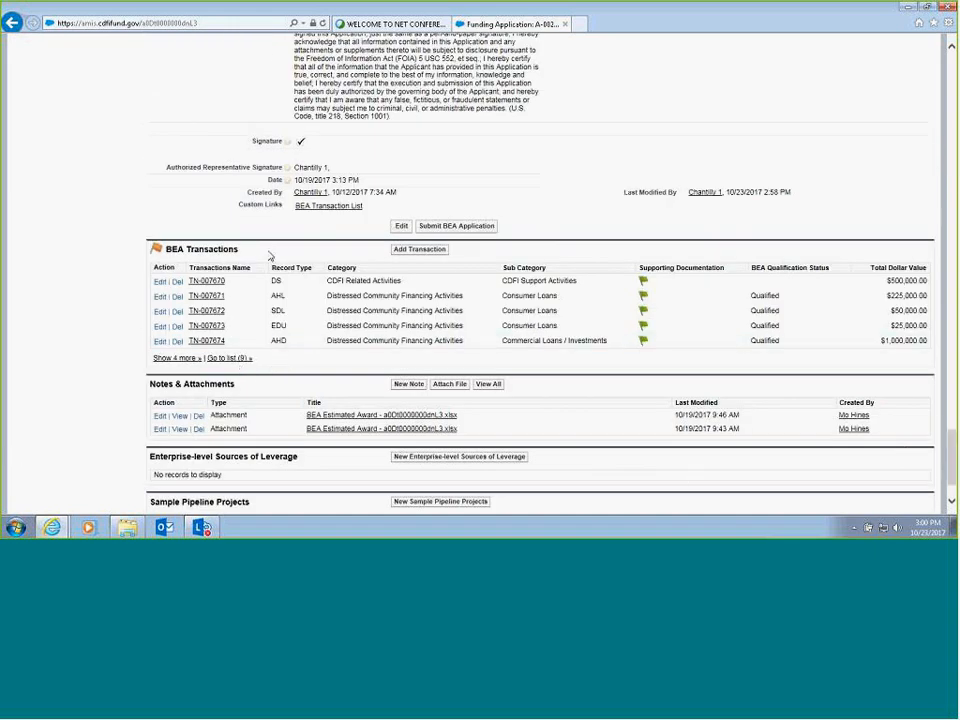
left_click(423, 251)
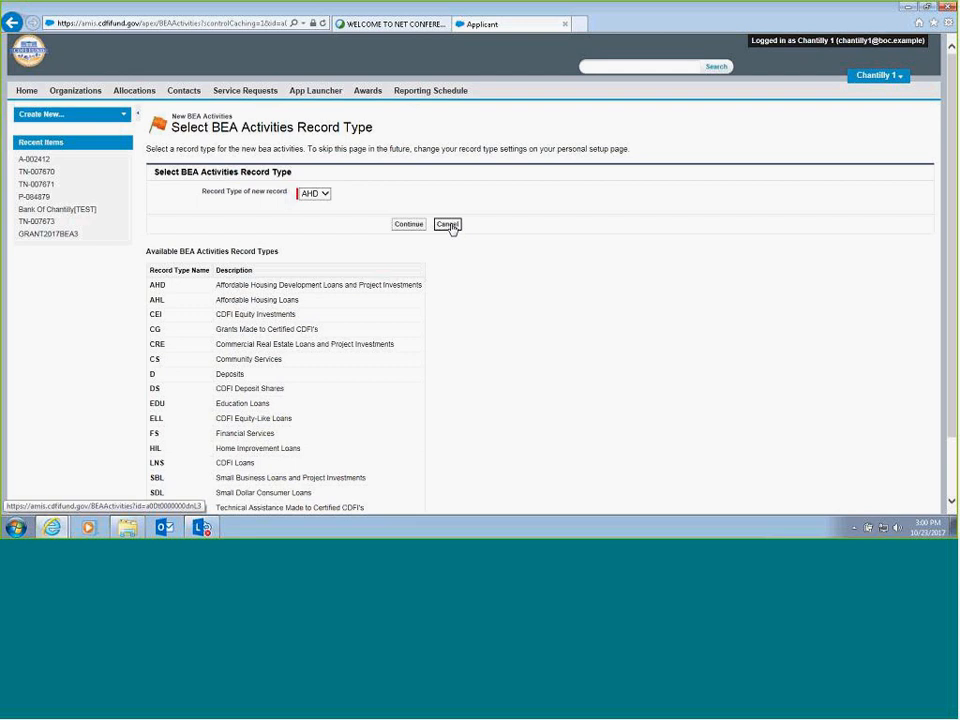
left_click(447, 224)
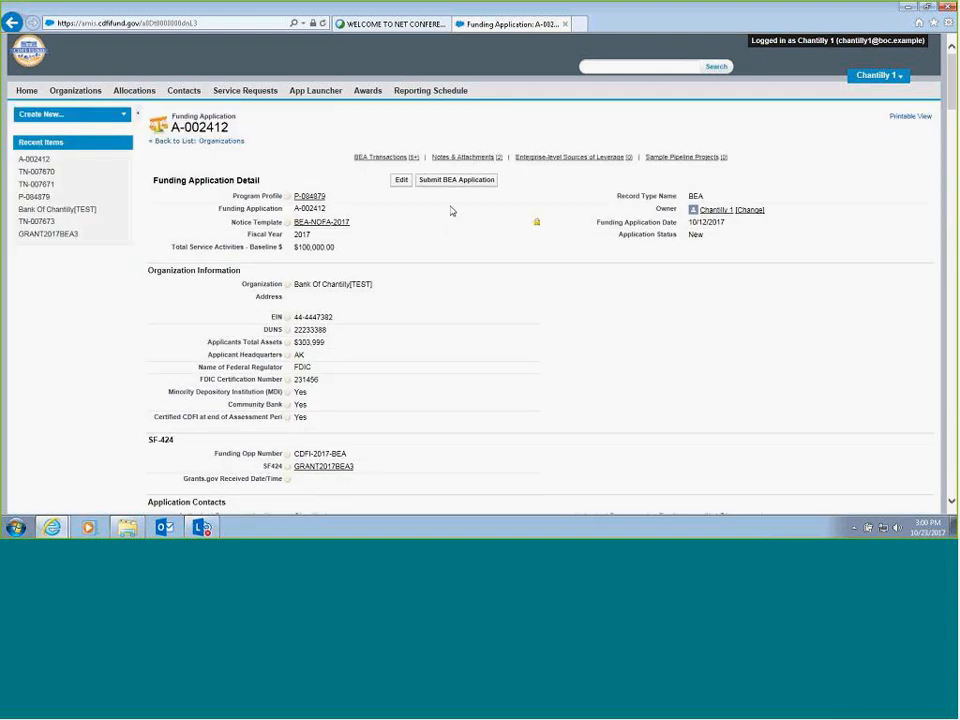
- Open the FS transaction from the application's full BEA Transactions list, review its details in edit mode, and save it
left_click(412, 158)
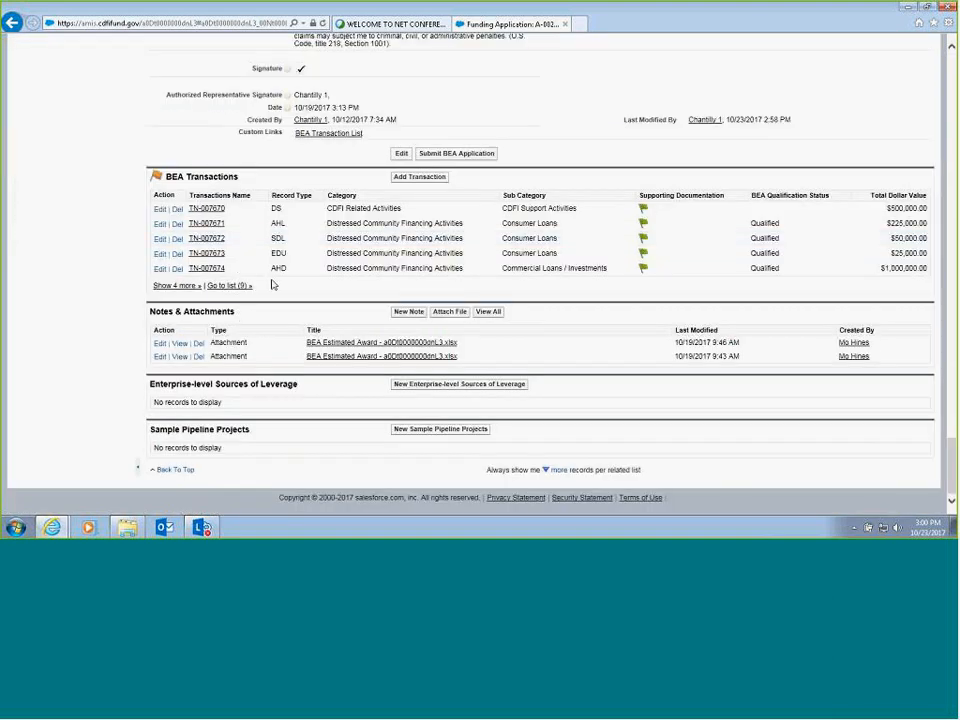
left_click(237, 286)
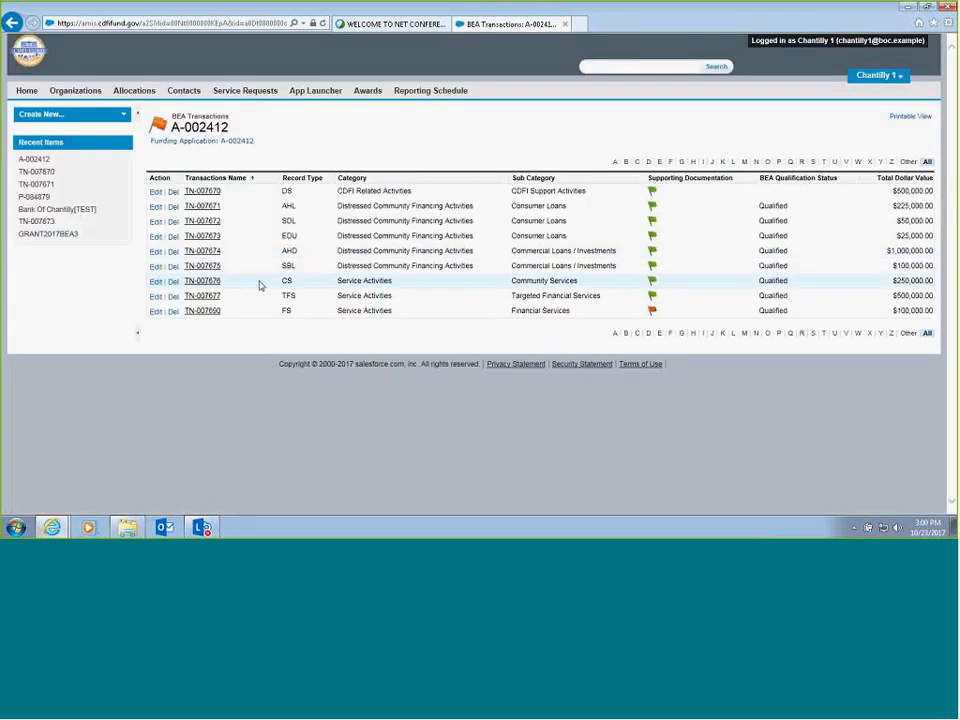
left_click(203, 311)
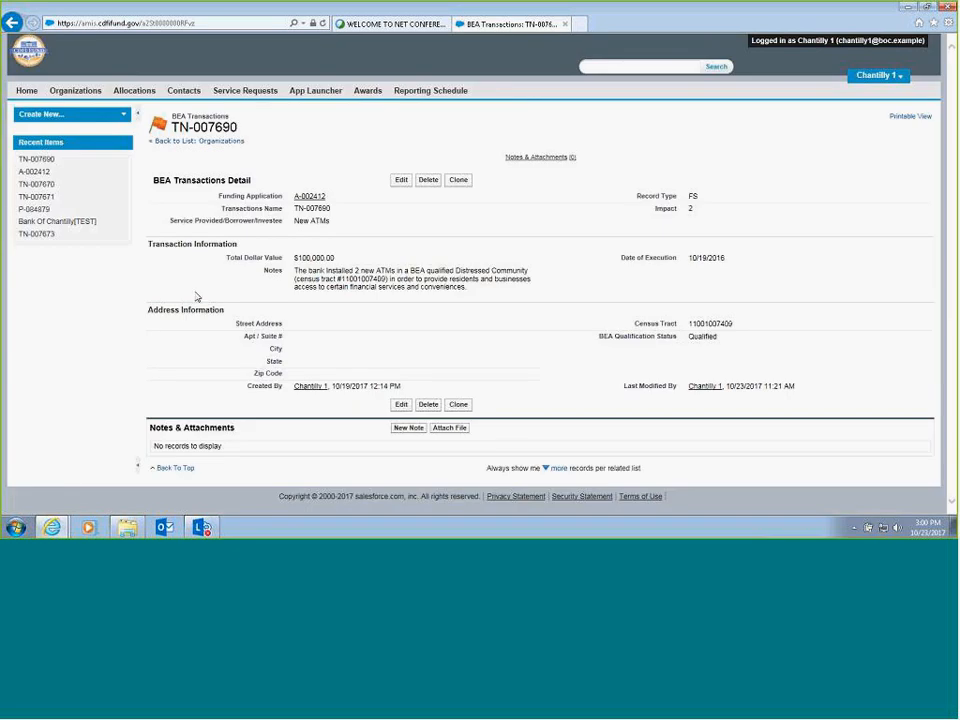
left_click(400, 180)
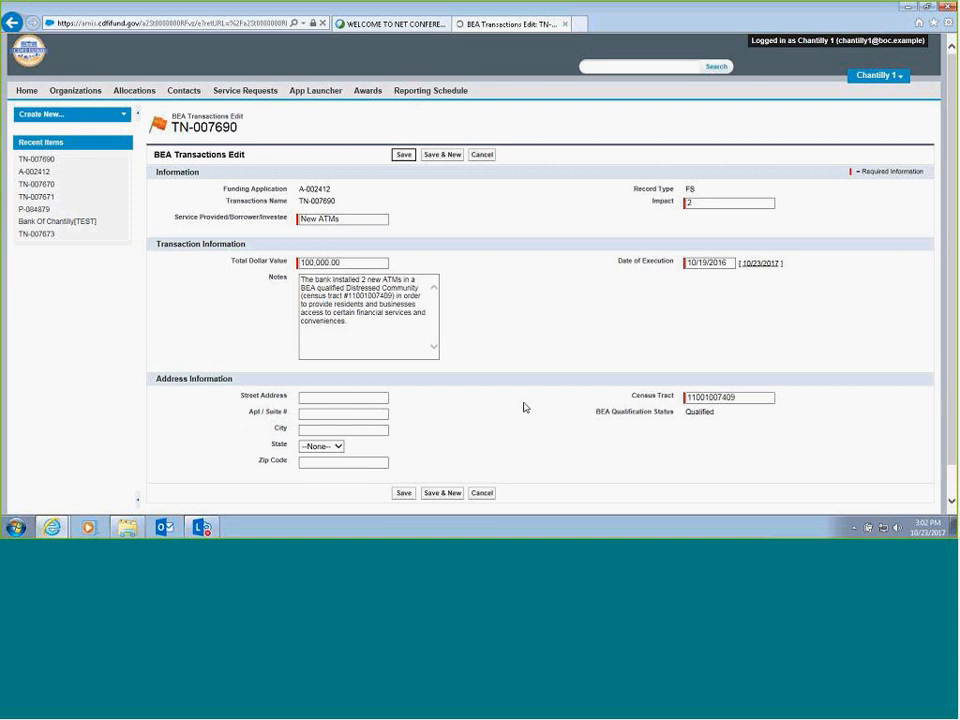
left_click(402, 493)
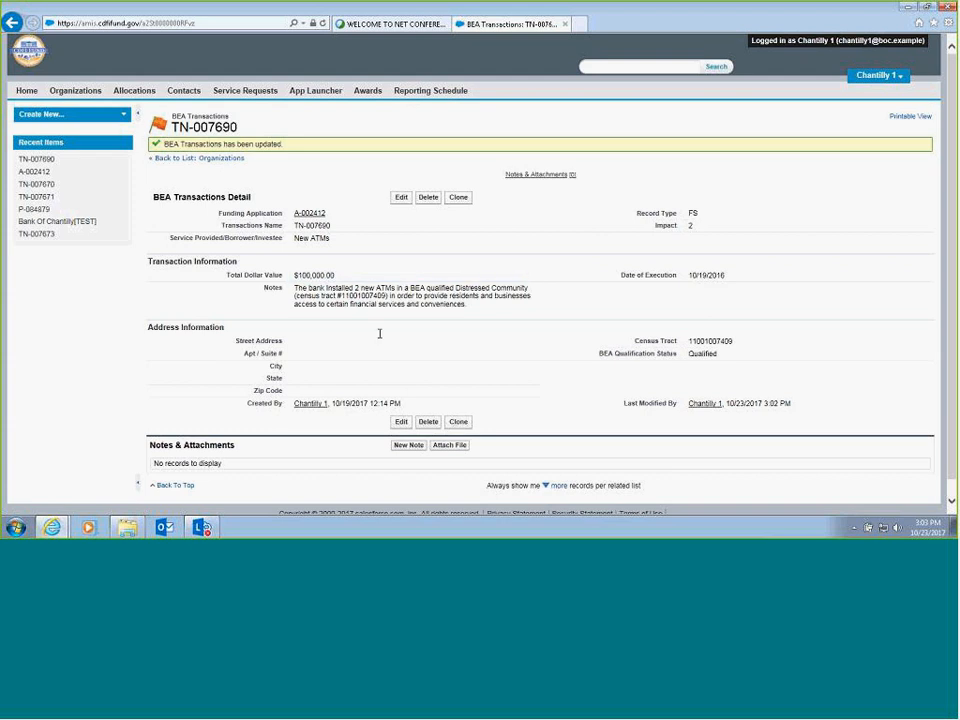
- View the blank note form for the FS transaction's Notes & Attachments and cancel it
scroll(379, 333, "down", 1)
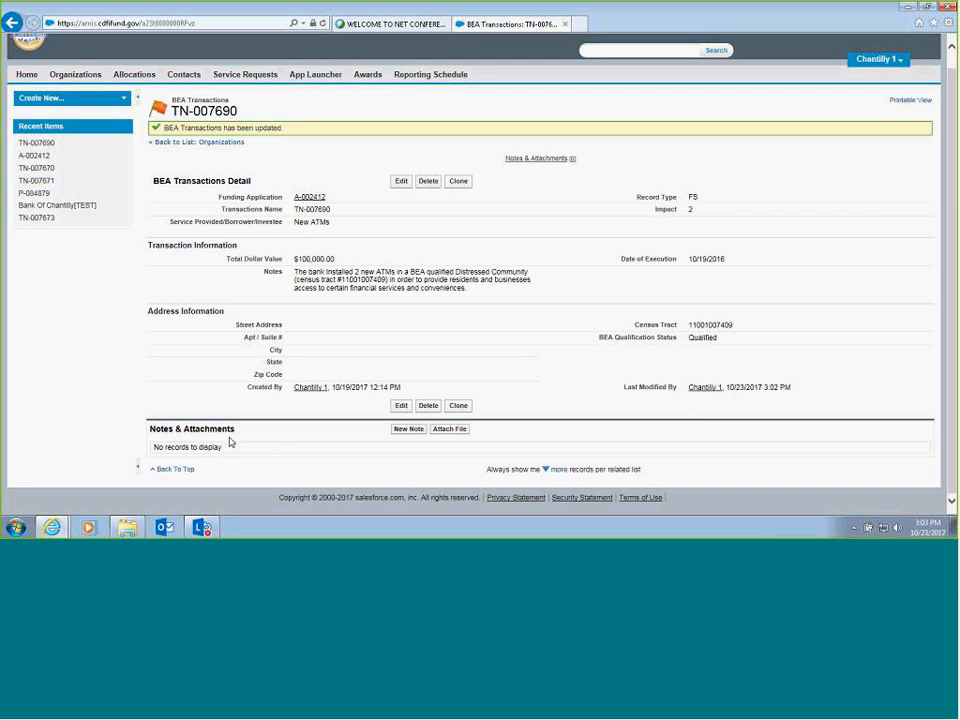
left_click(411, 431)
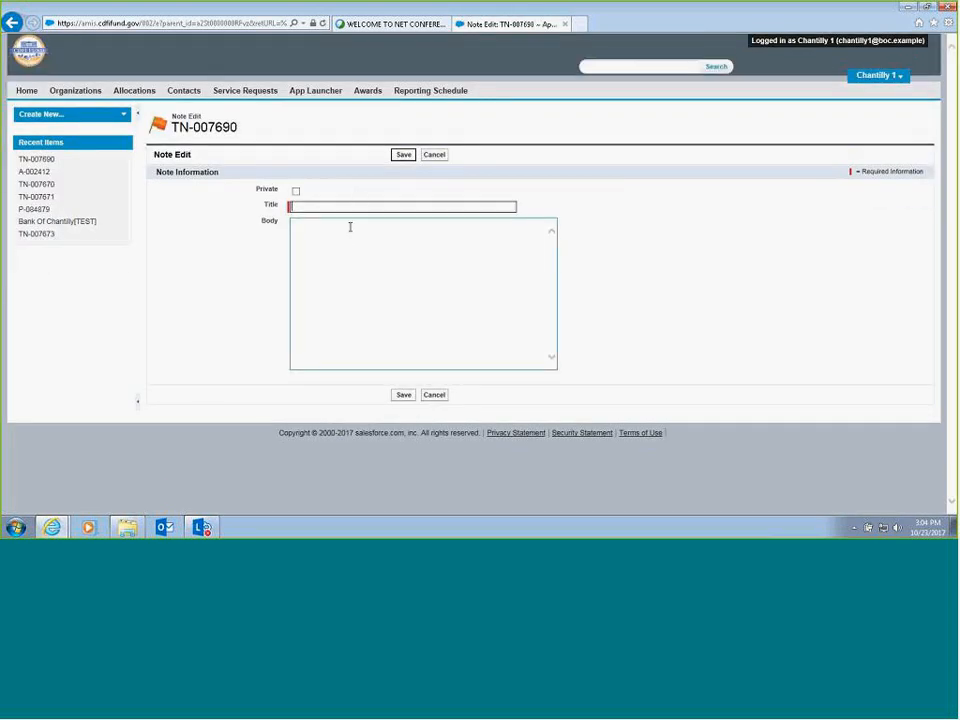
left_click(436, 160)
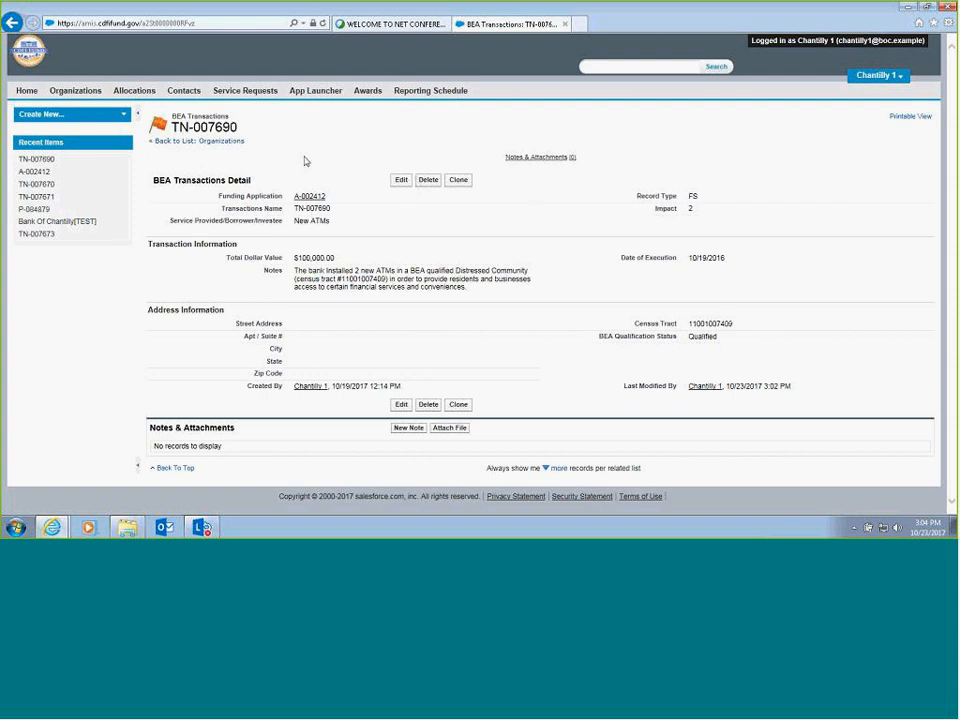
- Return to the parent funding application and review its CDFI Related and Distressed Community Financing Activities summaries
left_click(306, 206)
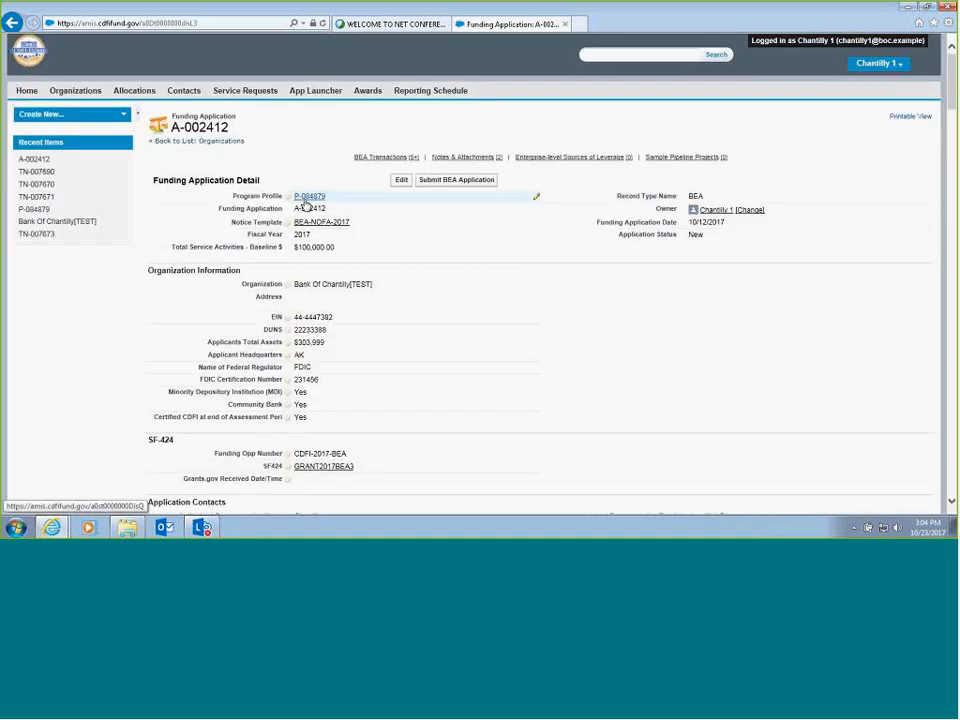
mouse_move(306, 205)
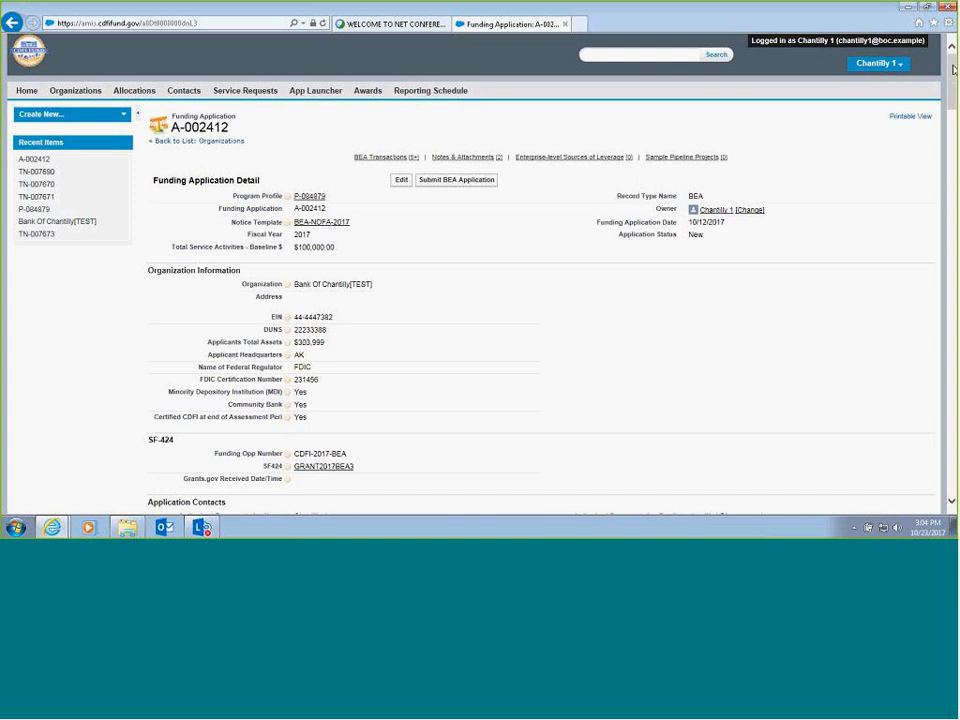
left_click_drag(953, 70, 935, 212)
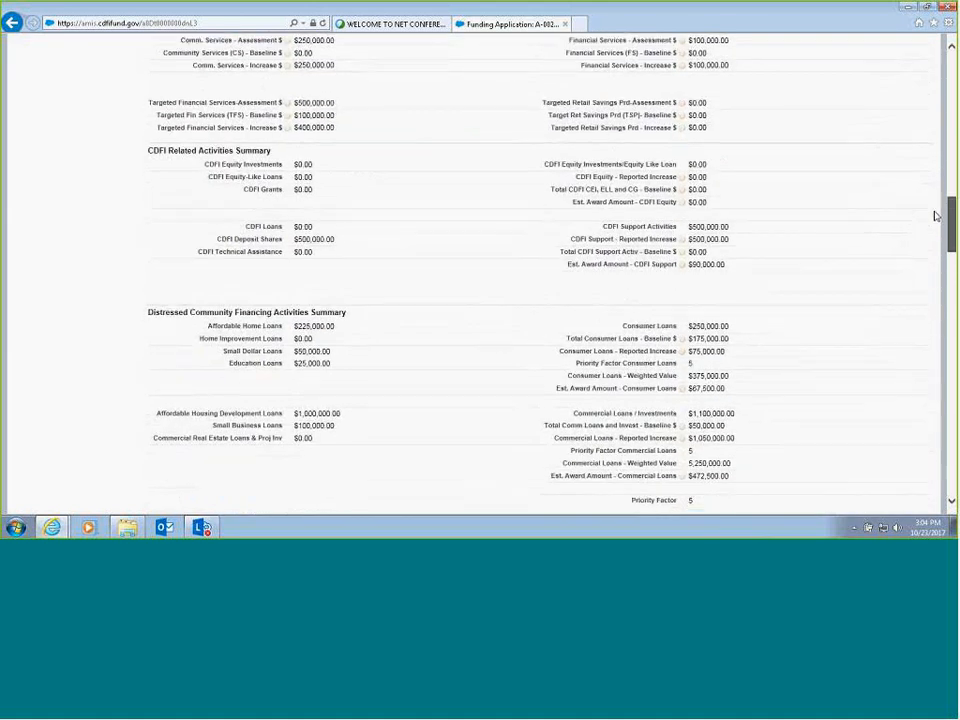
scroll(934, 214, "down", 3)
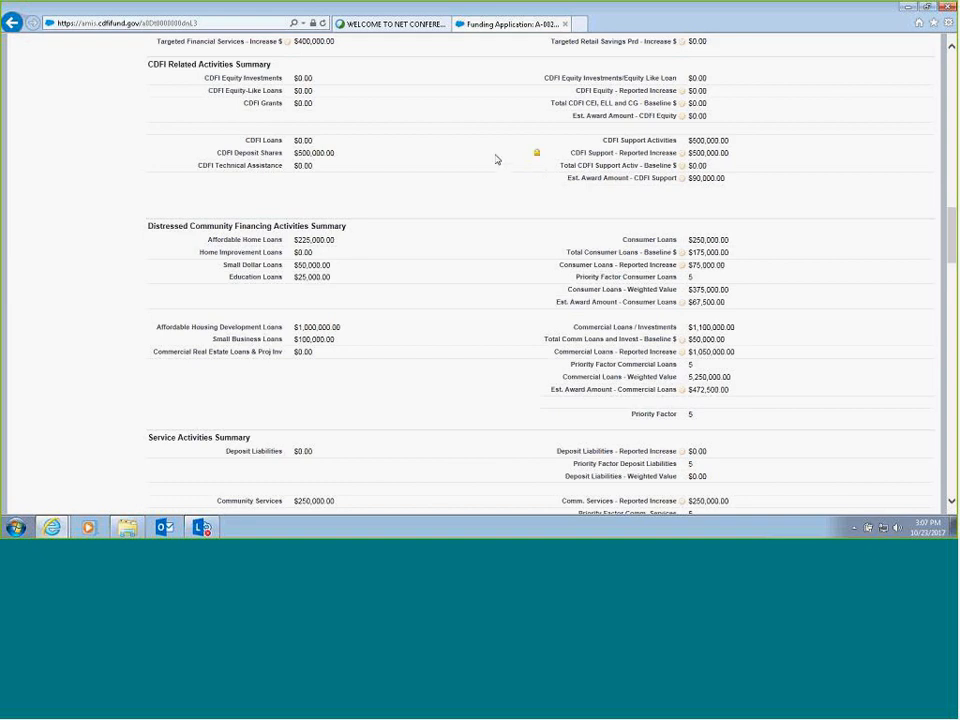
- Review the Service Activities, Projected Use of Award and Estimated Award Amount sections and the Table 7 award calculation of the funding application
scroll(490, 138, "down", 3)
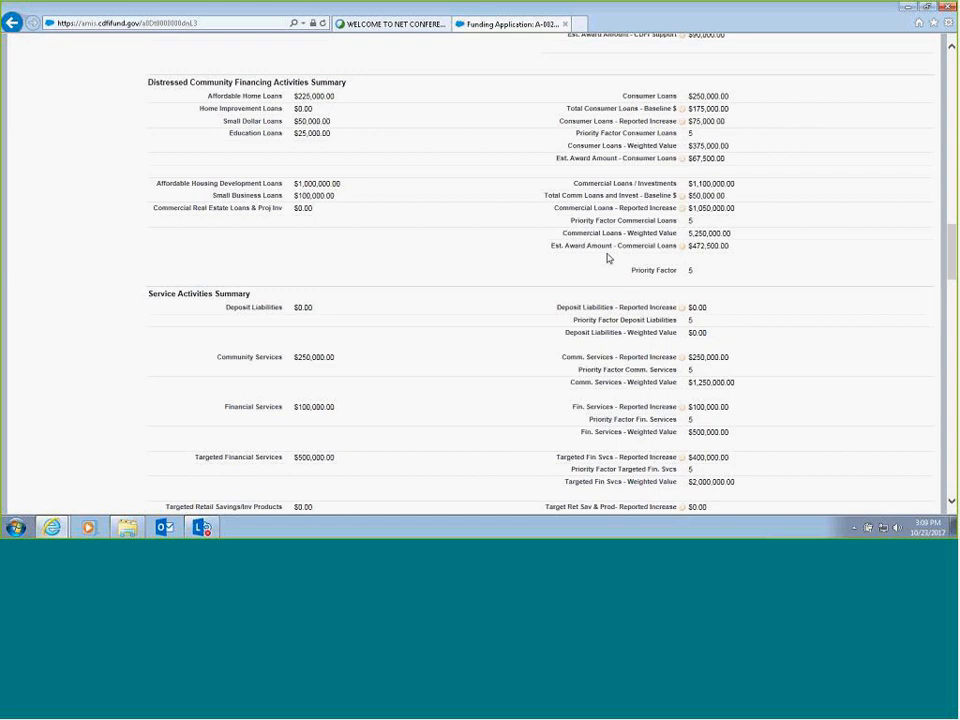
scroll(608, 258, "down", 5)
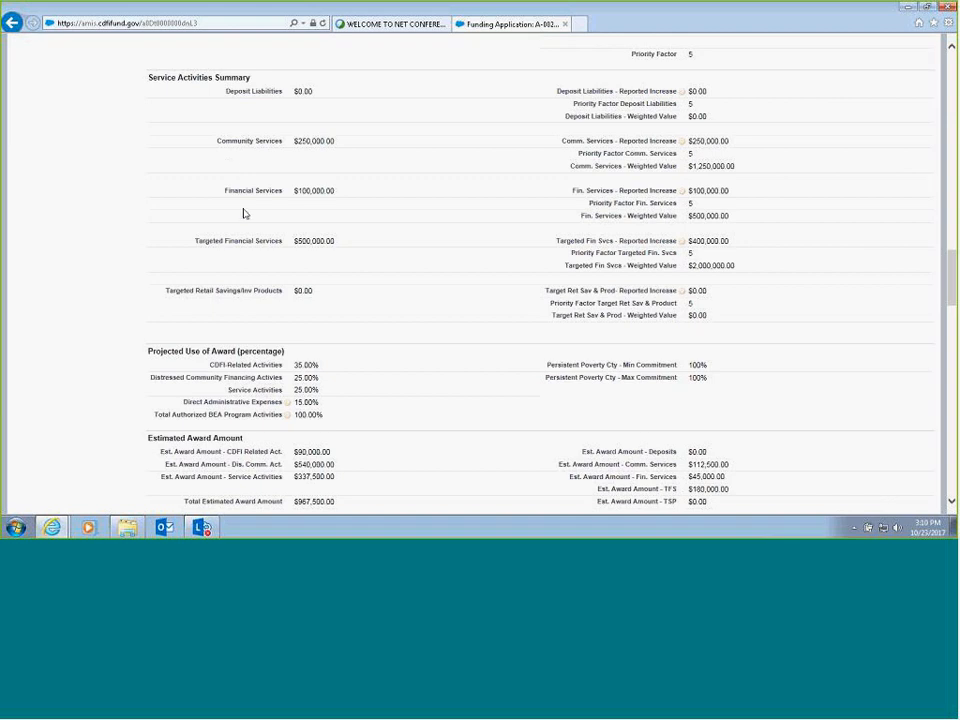
scroll(85, 220, "down", 2)
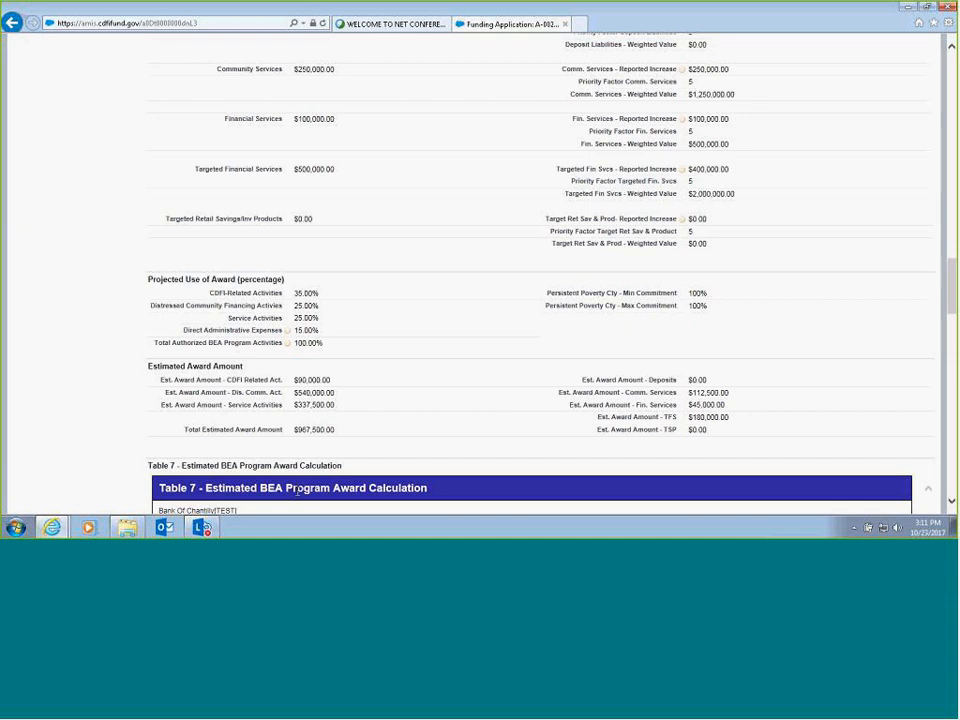
scroll(297, 490, "down", 5)
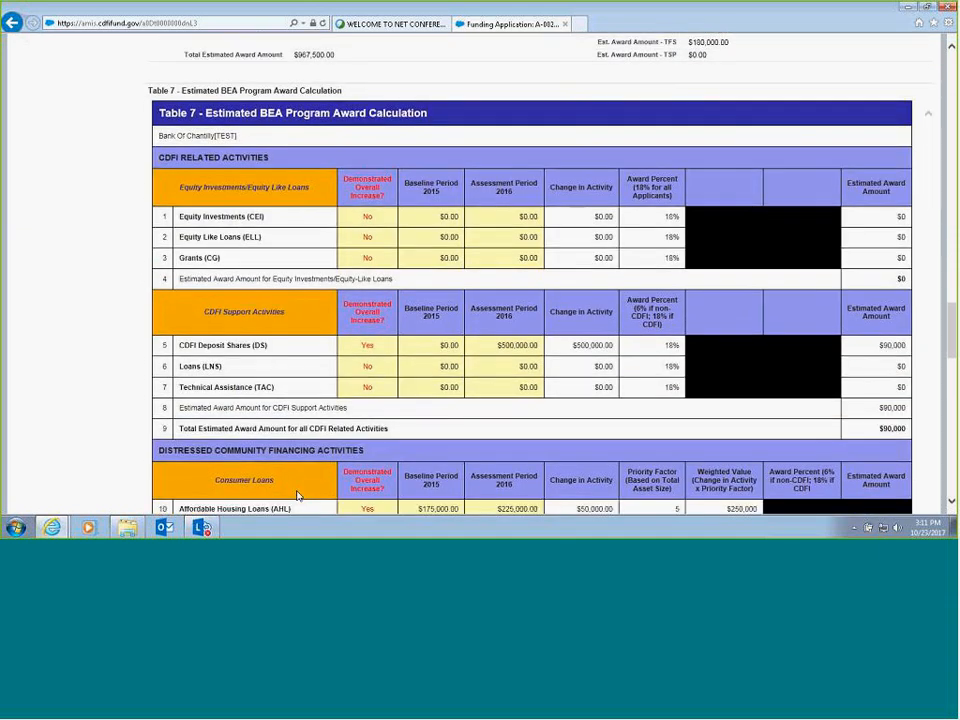
scroll(297, 495, "down", 1)
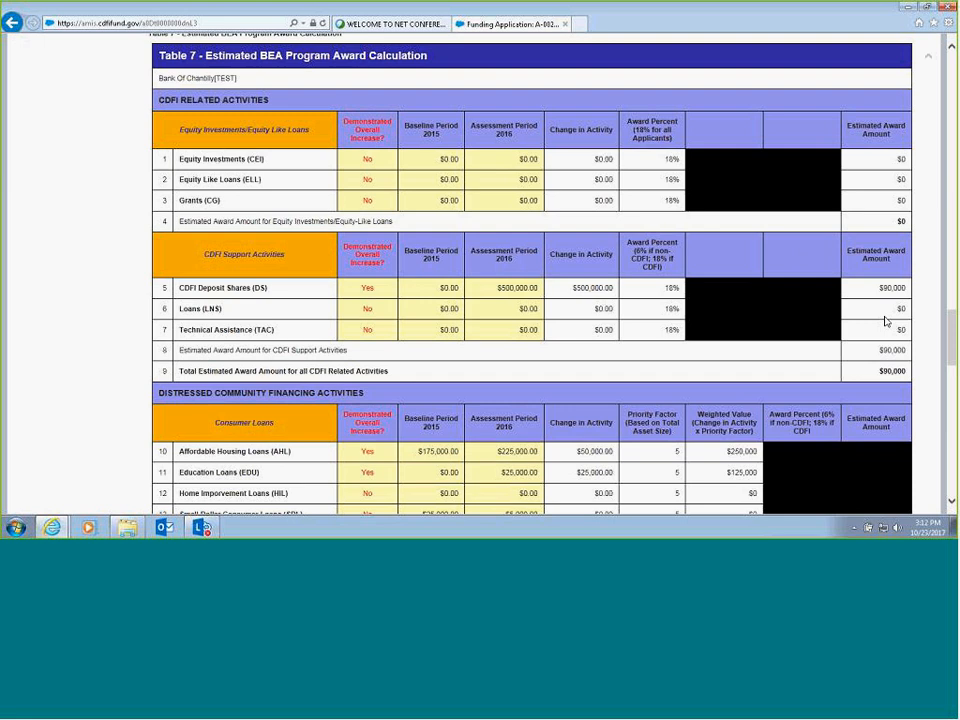
scroll(893, 287, "down", 1)
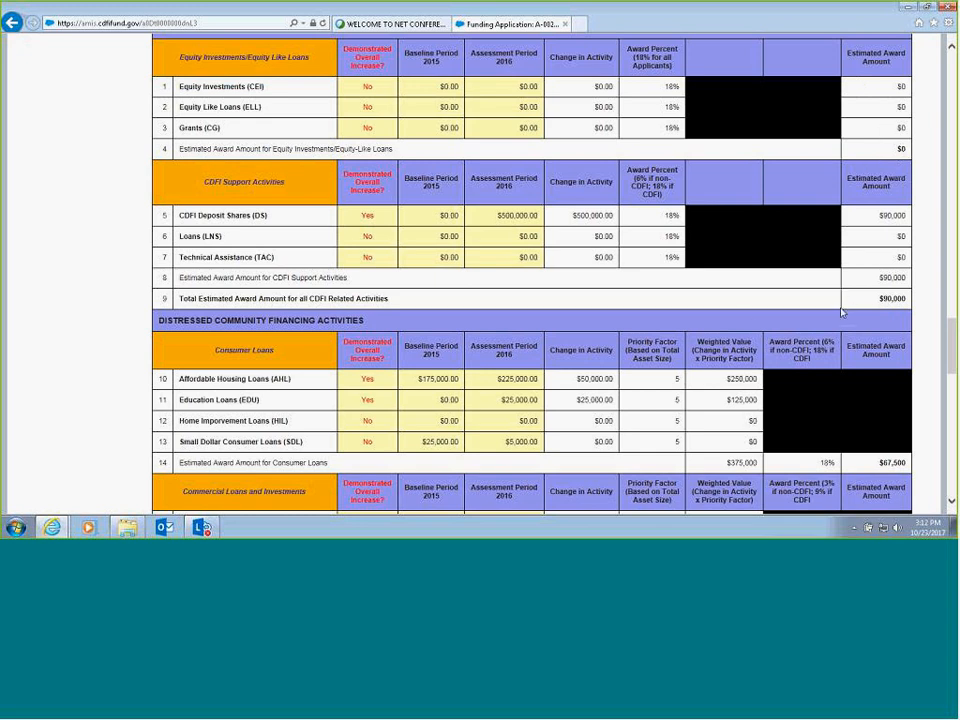
scroll(893, 295, "down", 2)
scroll(893, 295, "down", 1)
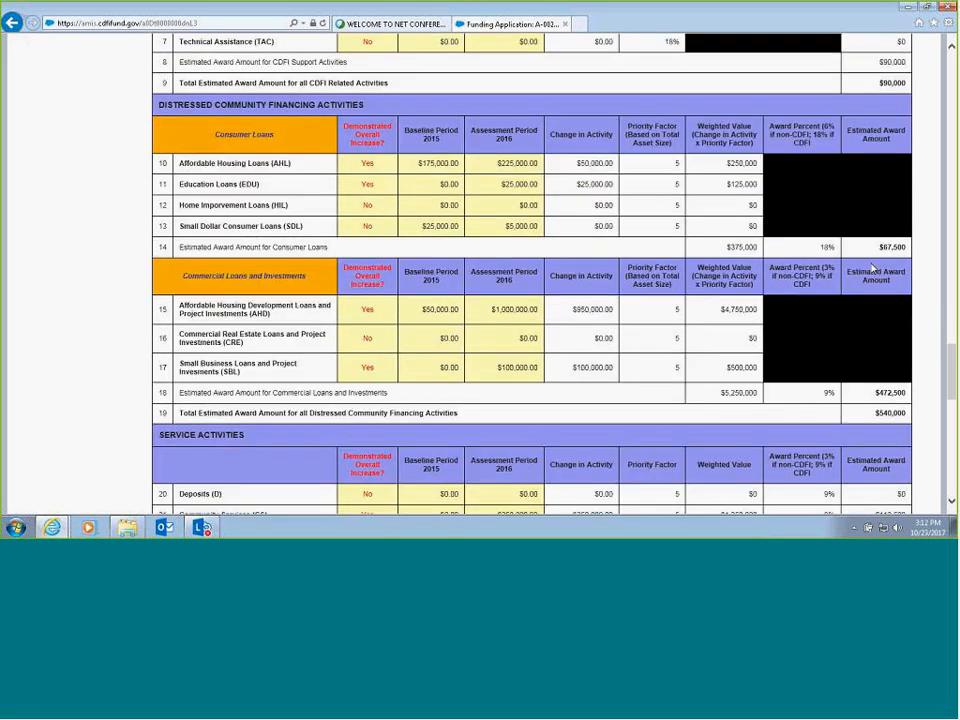
scroll(873, 268, "down", 1)
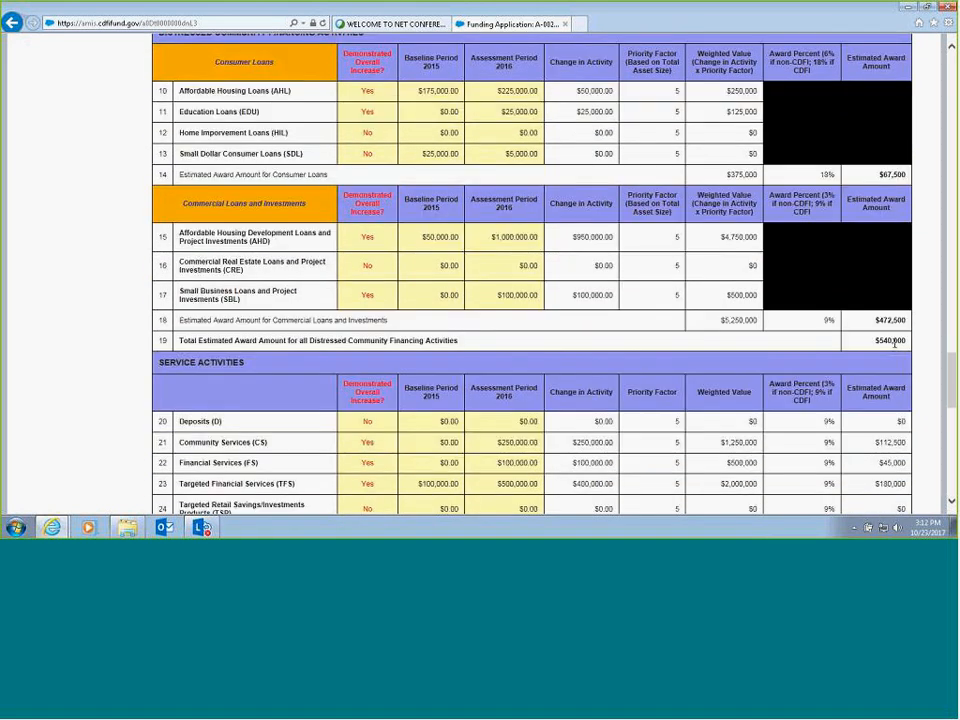
scroll(894, 342, "down", 2)
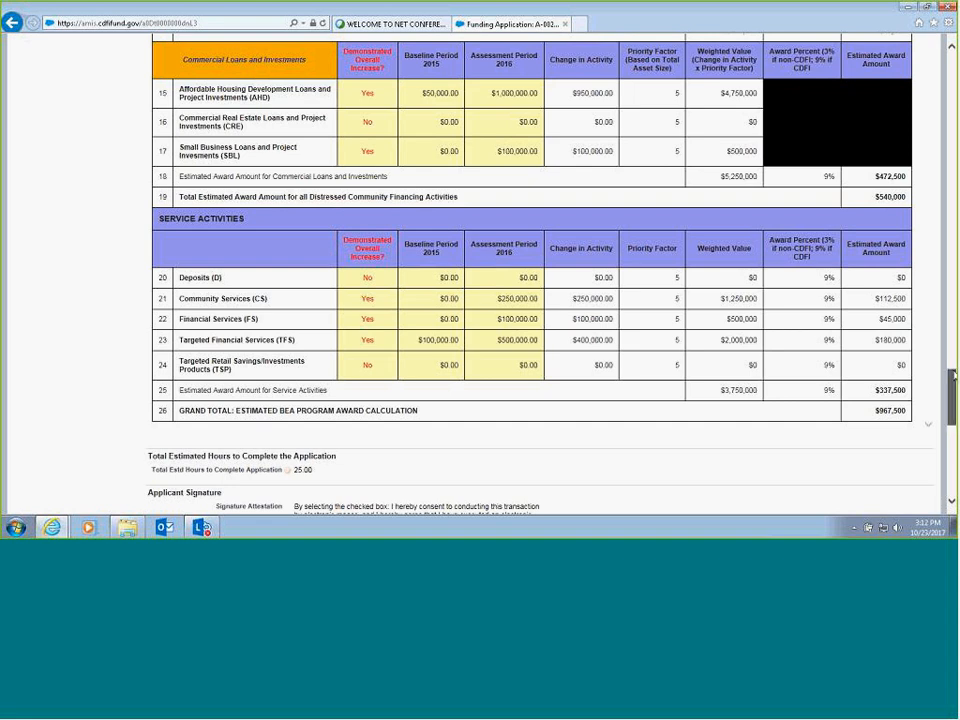
- Try to save the funding application in edit mode with the Signature box rechecked under Applicant Signature, and cancel the edit
left_click_drag(952, 375, 943, 440)
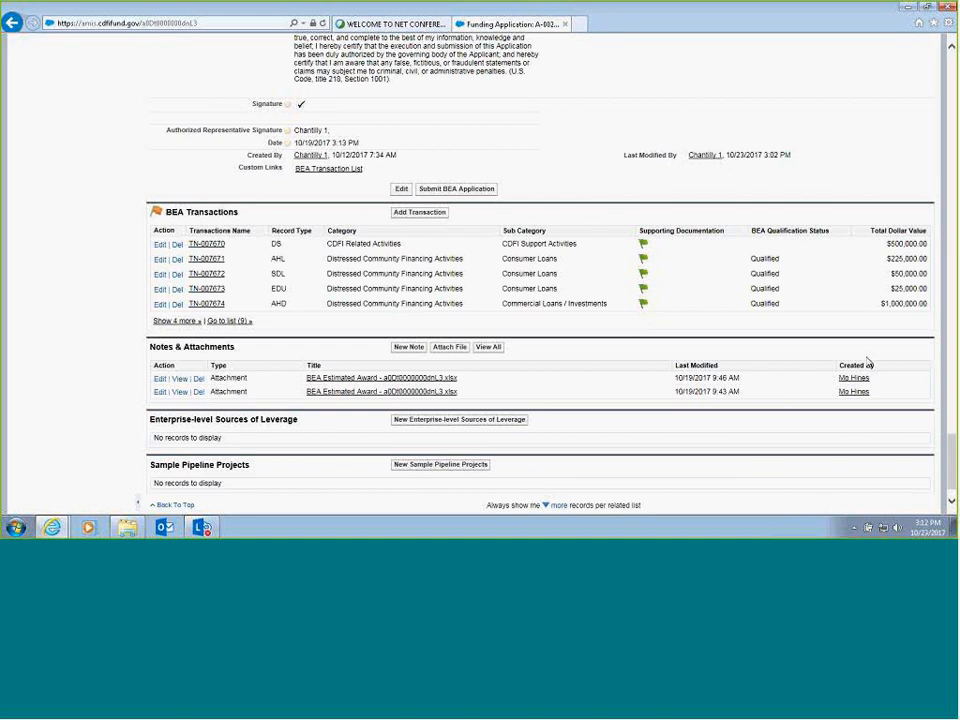
left_click_drag(952, 444, 952, 404)
left_click(398, 430)
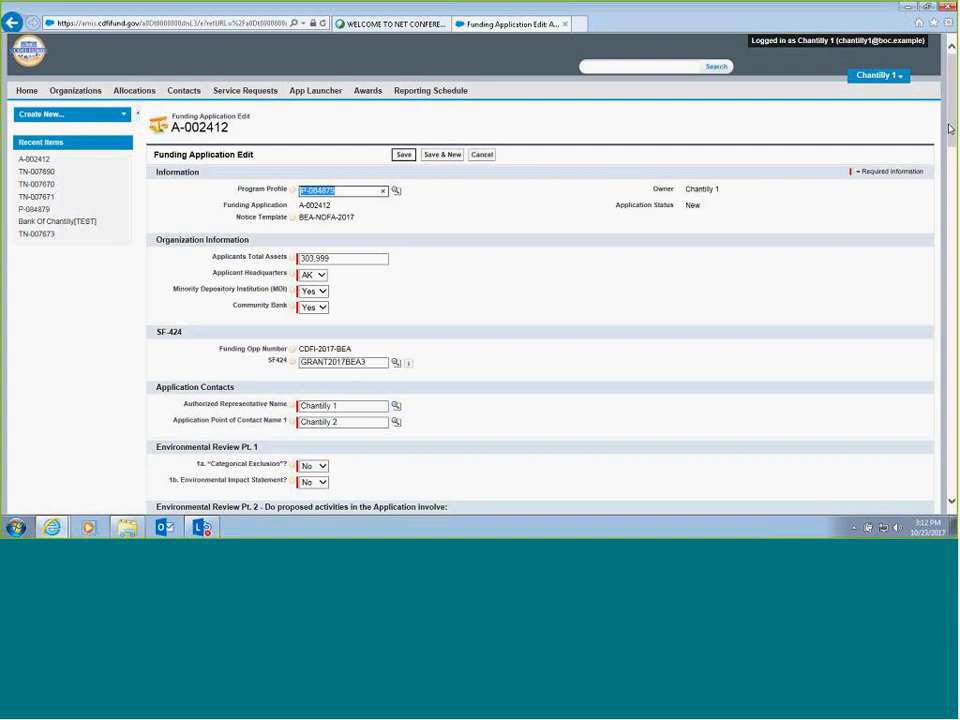
left_click_drag(953, 125, 941, 490)
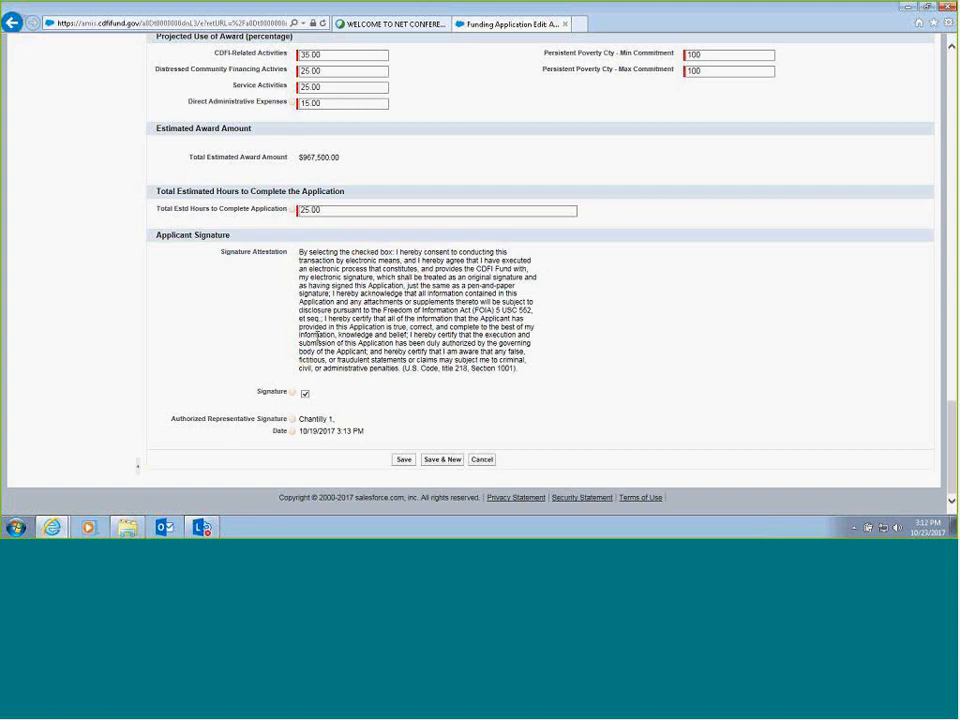
left_click(306, 395)
left_click(306, 396)
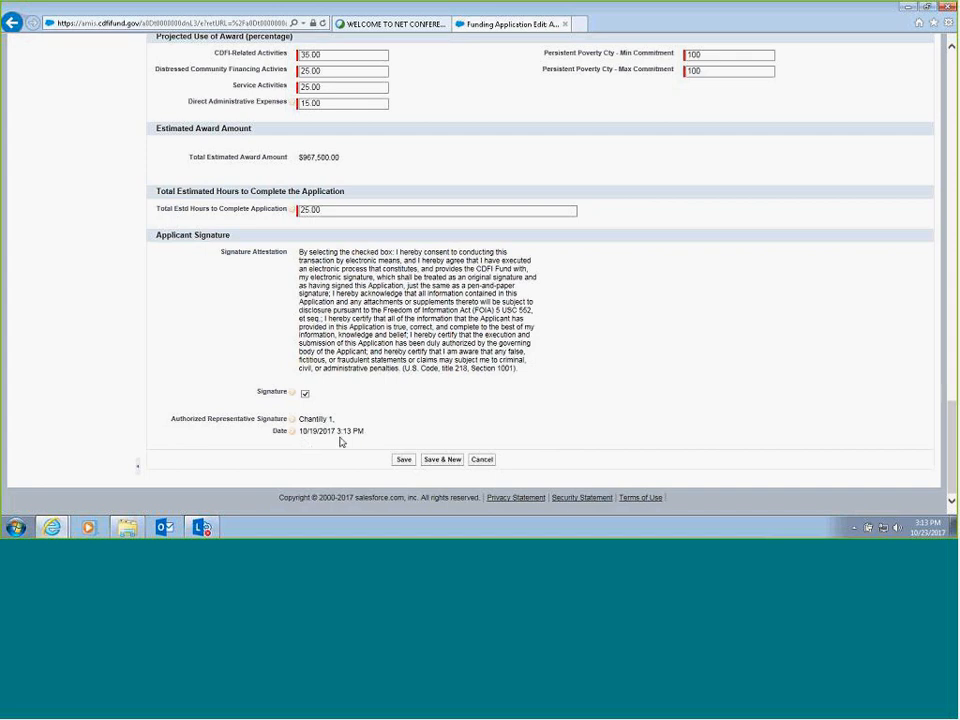
left_click(404, 460)
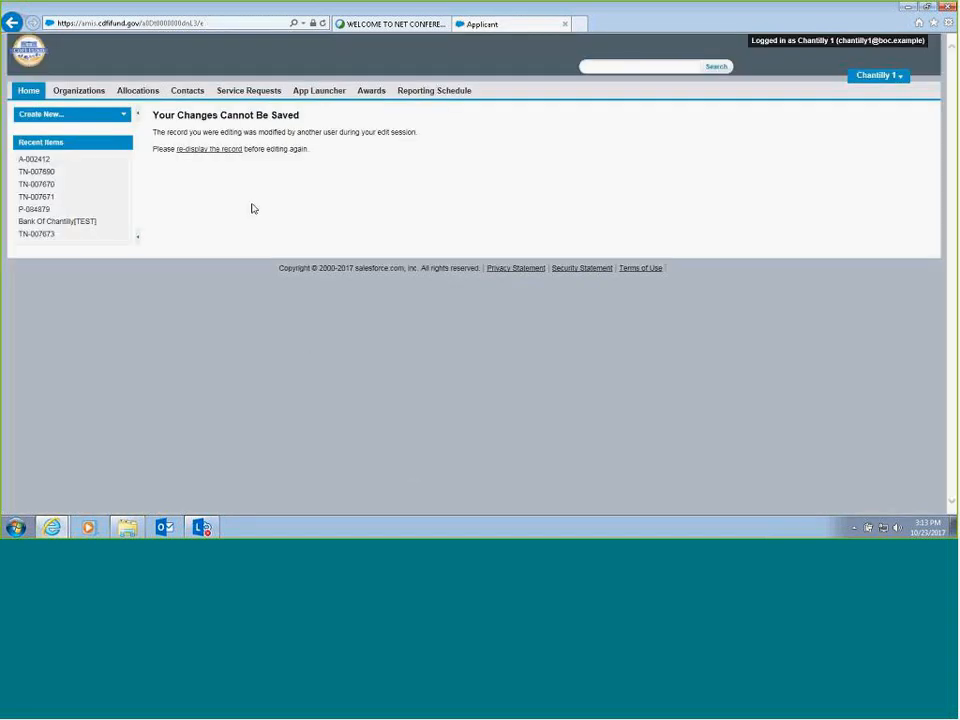
left_click(12, 22)
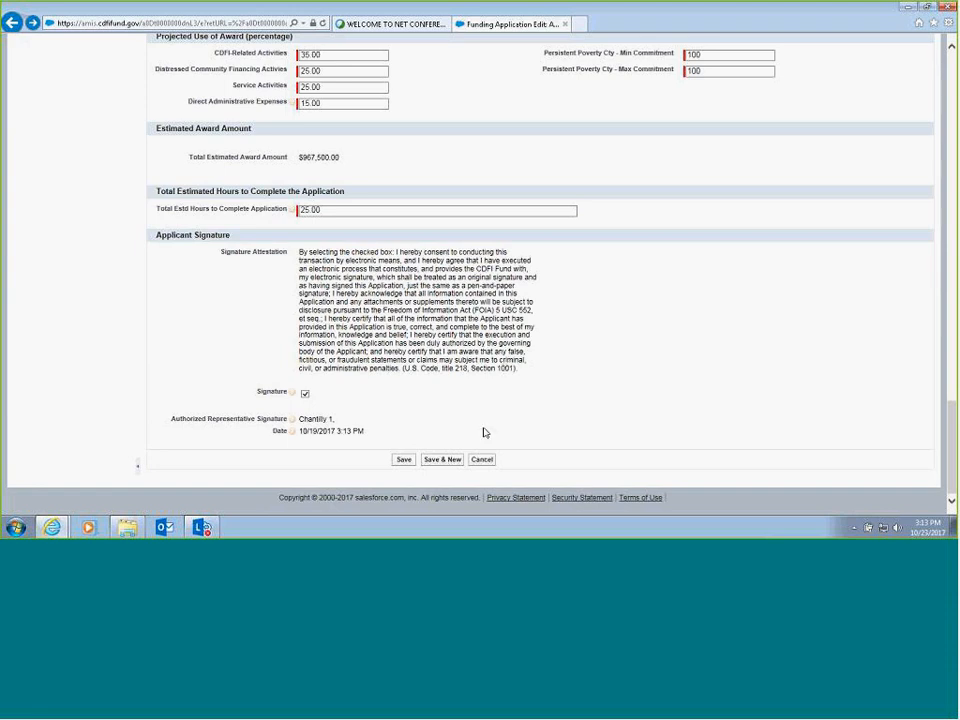
left_click(482, 459)
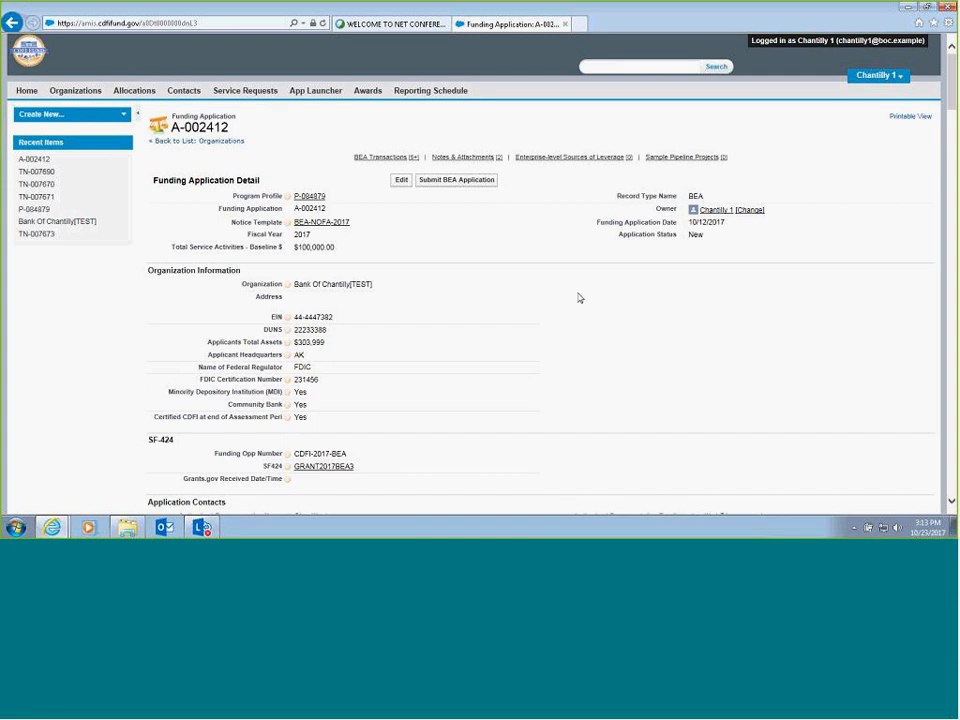
- Open the funding application for editing again and clear its SF424 field
scroll(579, 298, "down", 2)
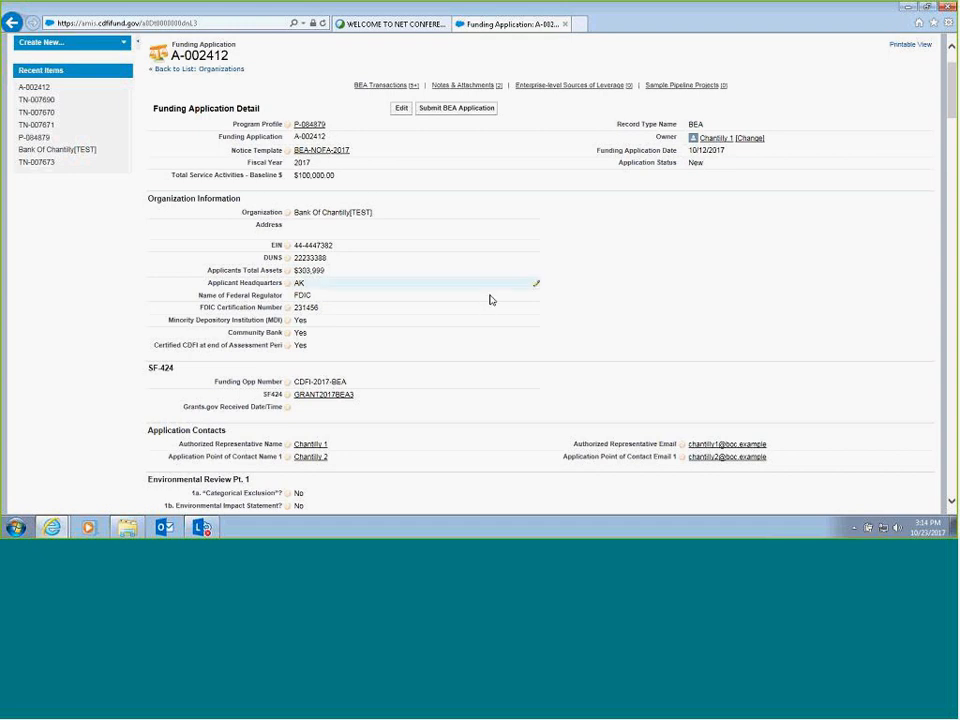
scroll(434, 308, "down", 2)
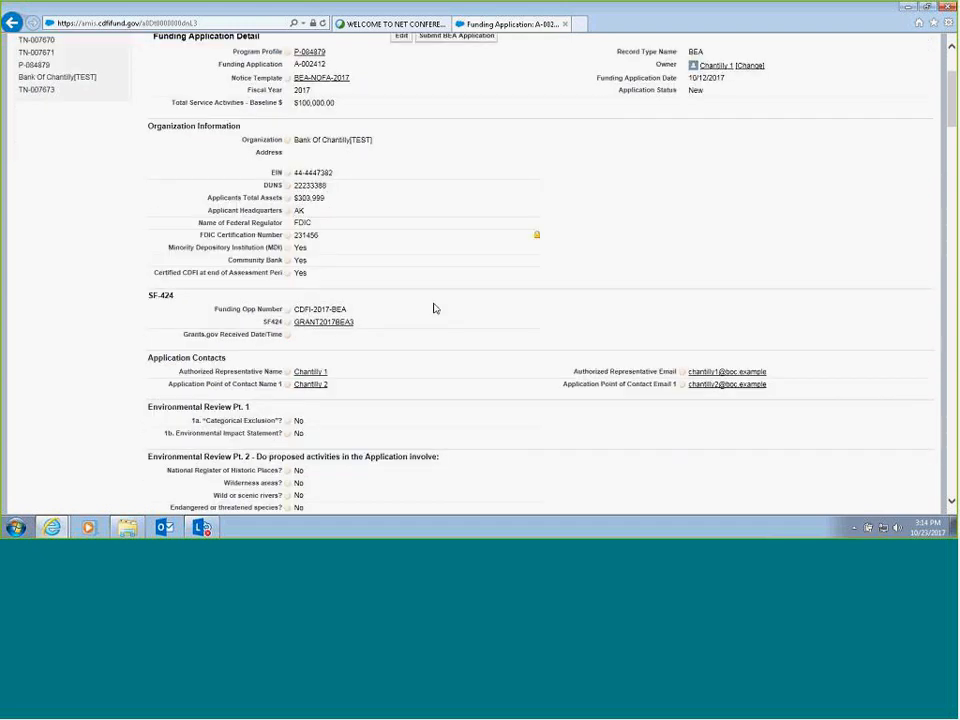
scroll(434, 308, "up", 2)
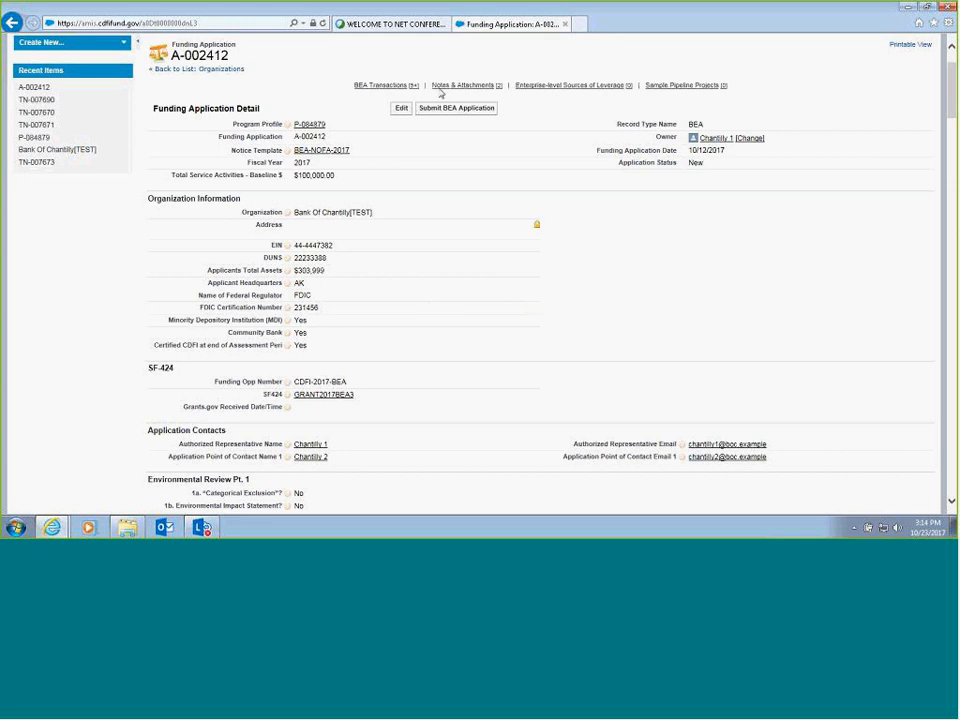
left_click(397, 110)
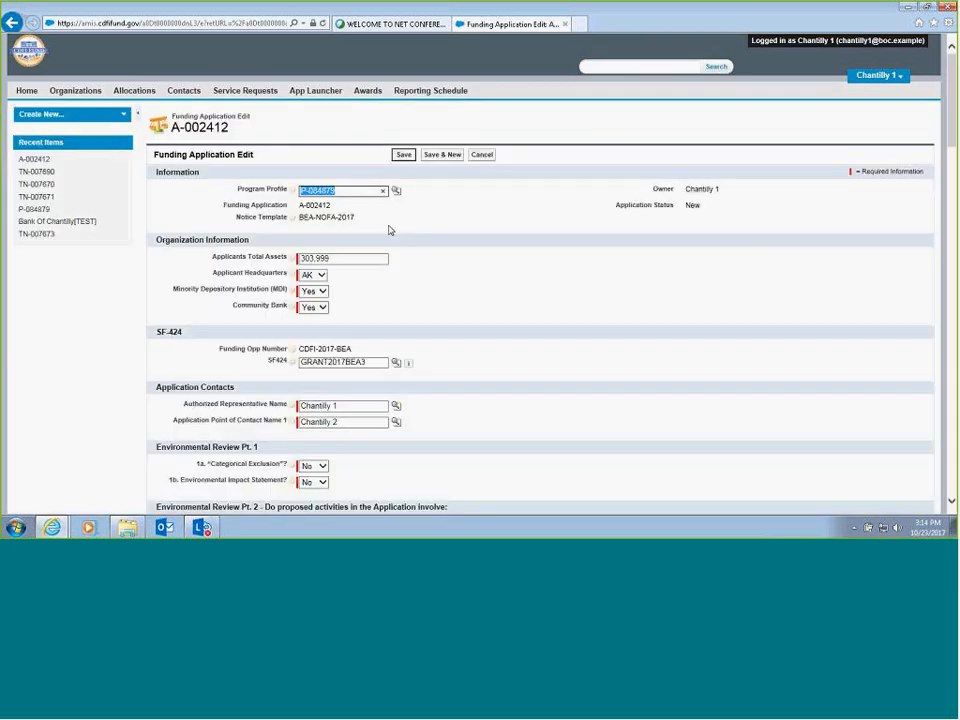
scroll(380, 218, "down", 3)
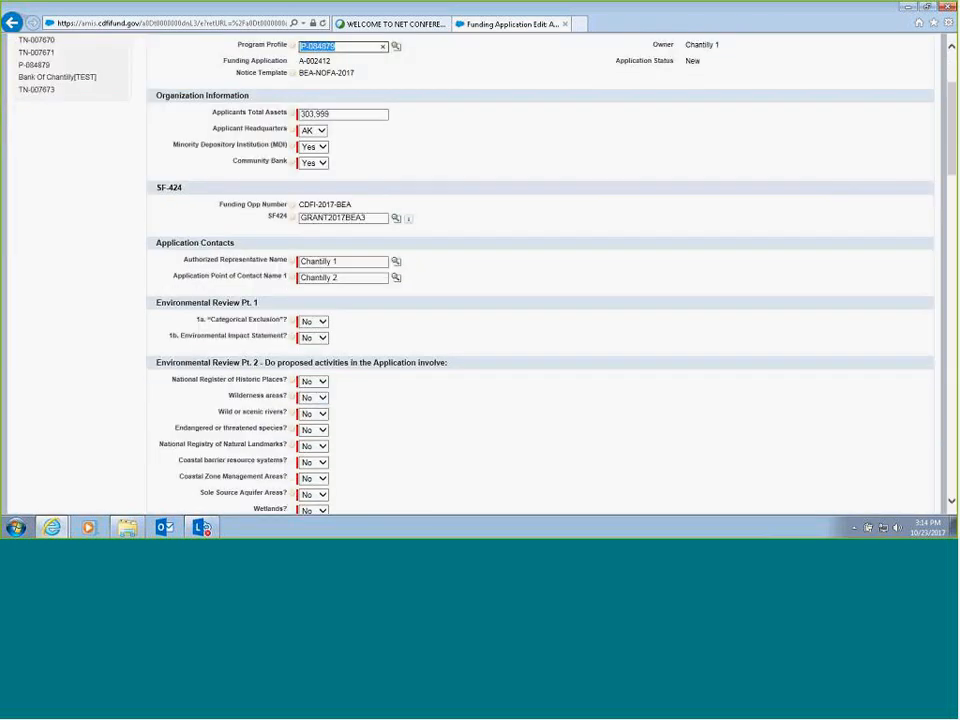
double_click(379, 218)
key("BackSpace")
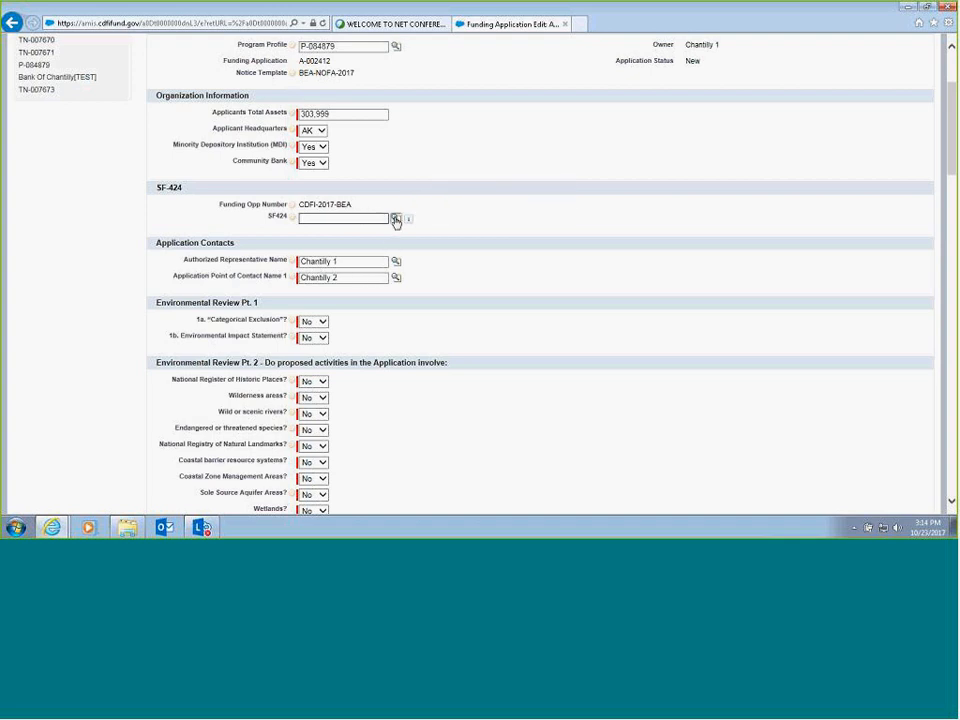
- Look up "grant" for the SF424 field, select GRANT2017BEA3 from the results, and save the funding application
left_click(396, 220)
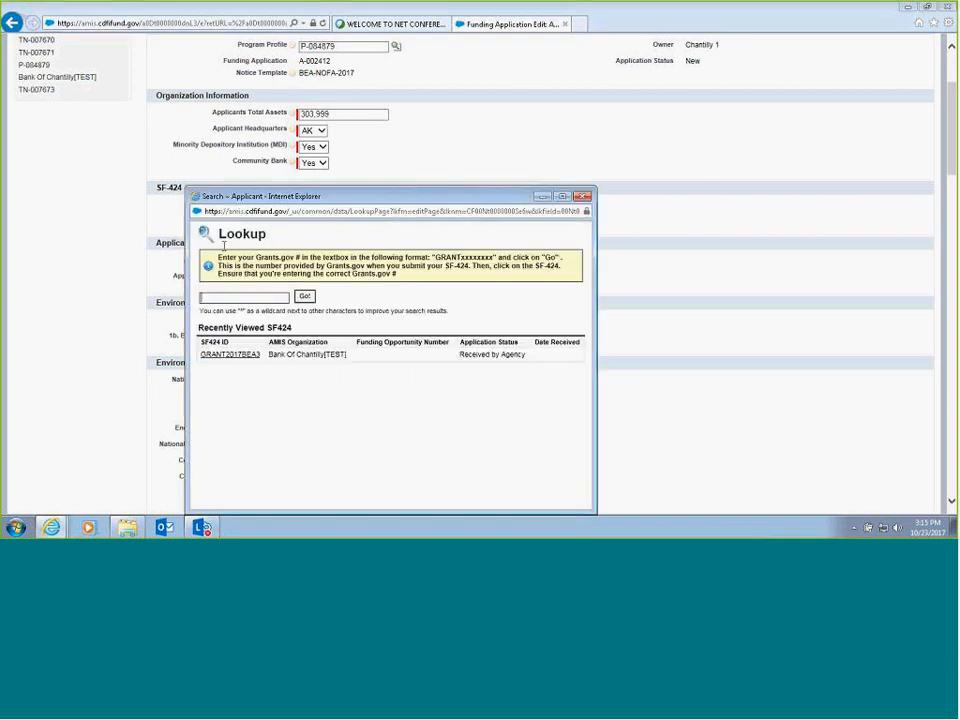
left_click(265, 296)
type("grant")
left_click(305, 297)
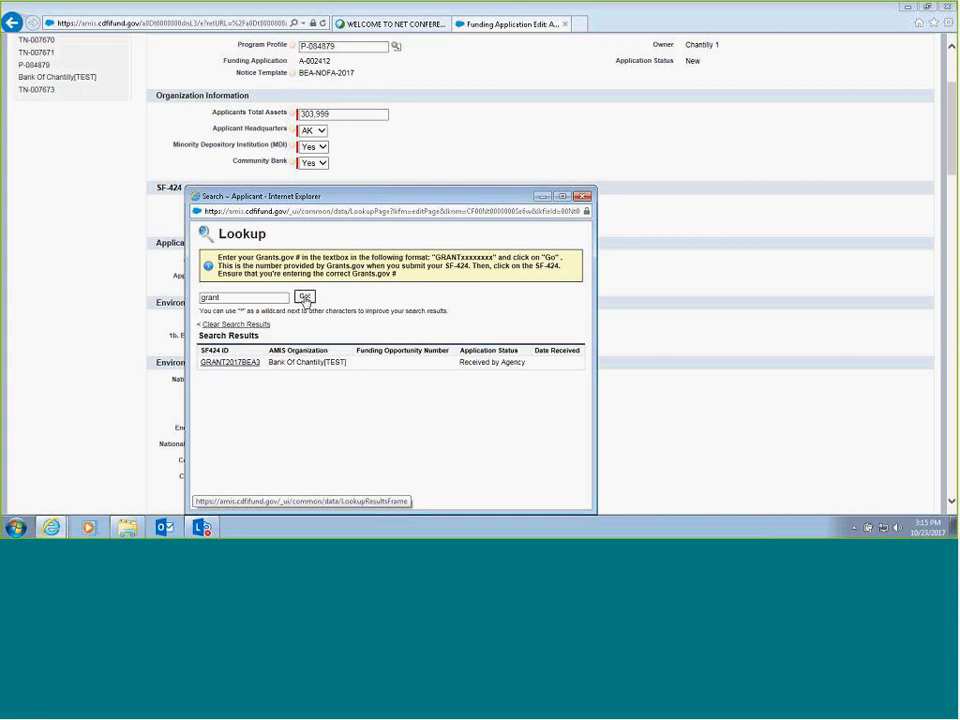
left_click(229, 363)
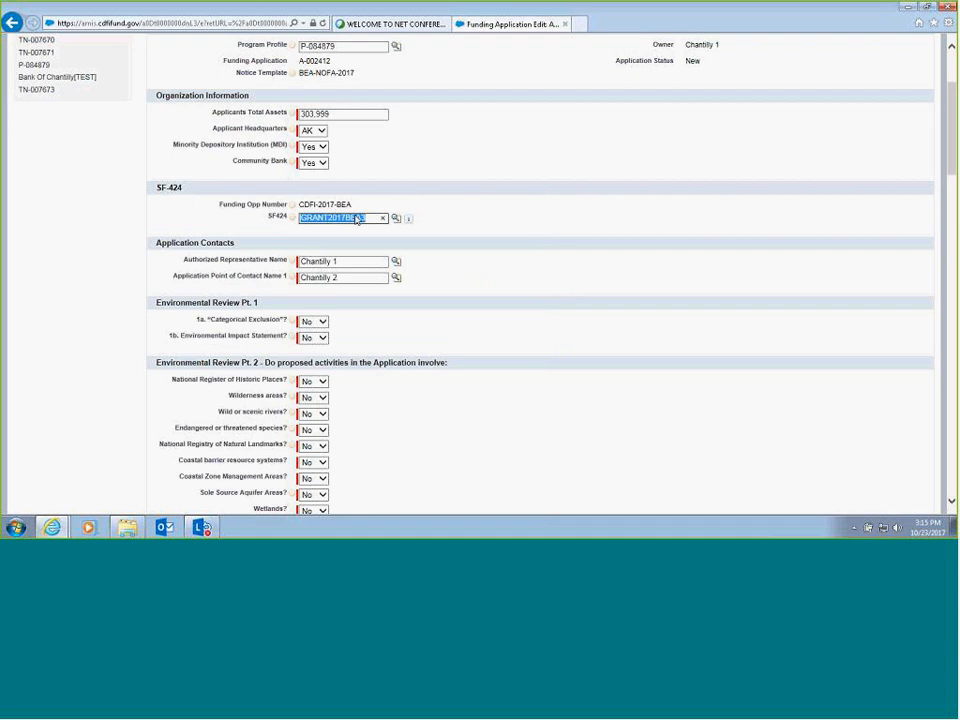
left_click(369, 220)
left_click(442, 222)
scroll(443, 226, "up", 3)
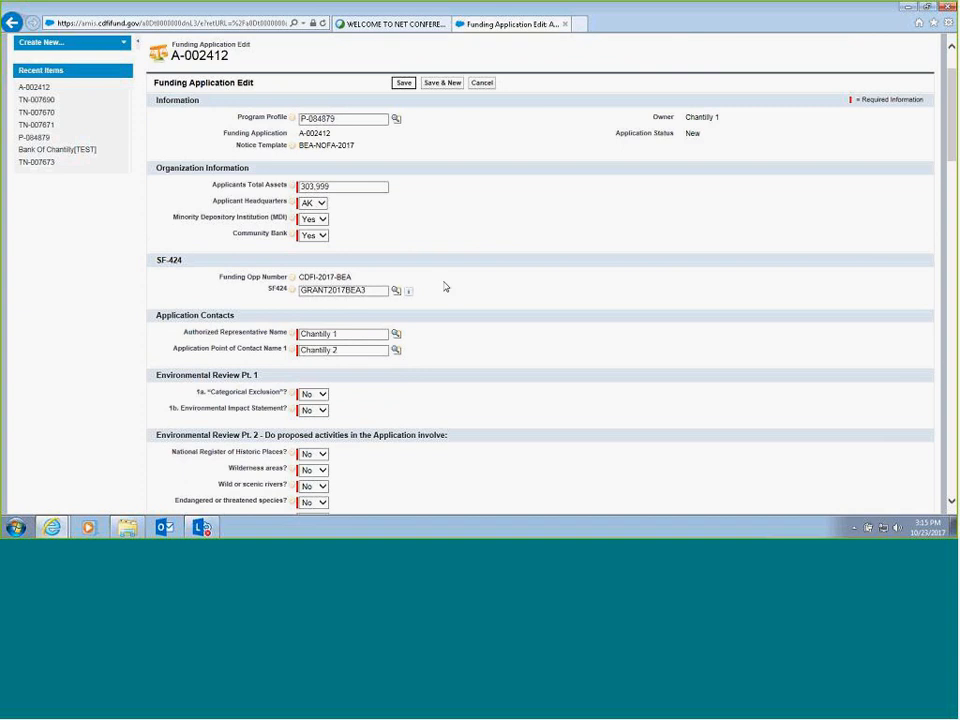
left_click(404, 83)
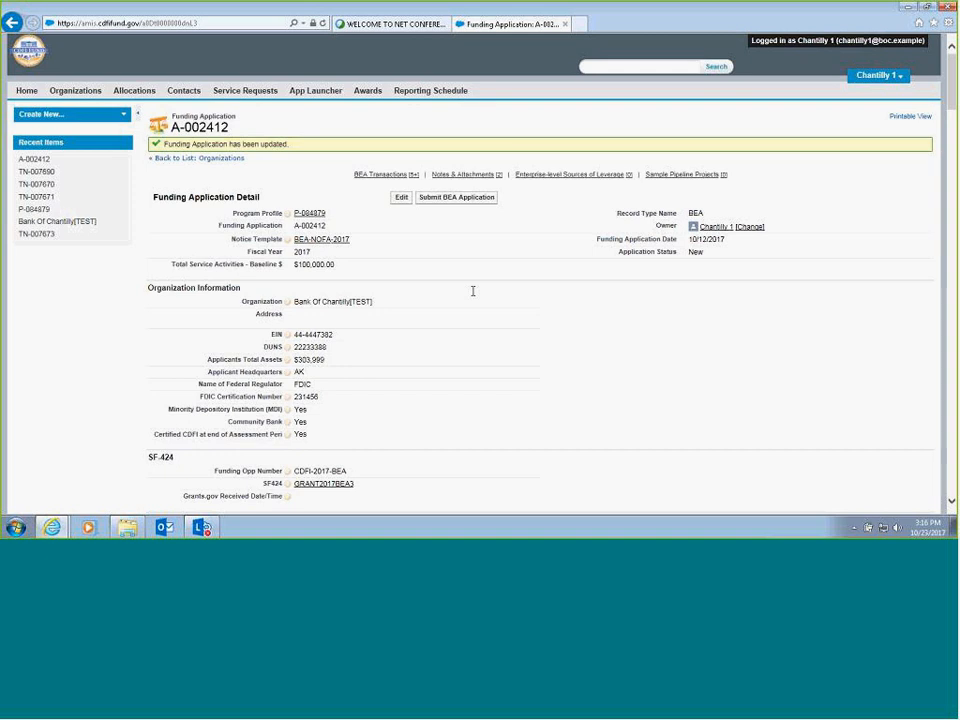
- View the printable version of the funding application in its own window and close it
left_click(906, 118)
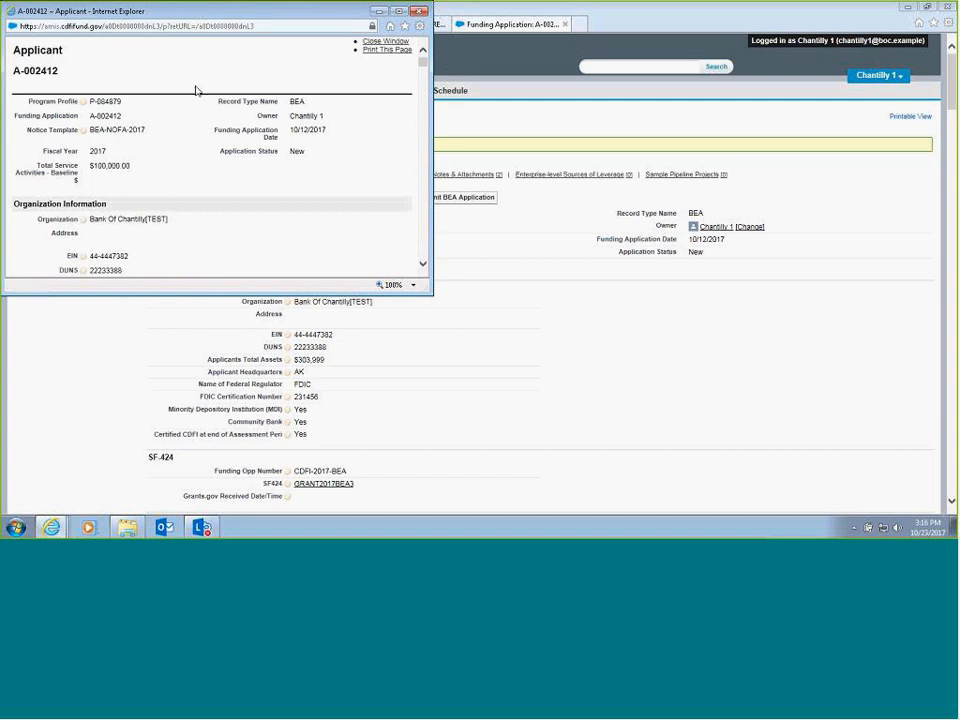
left_click_drag(252, 14, 235, 85)
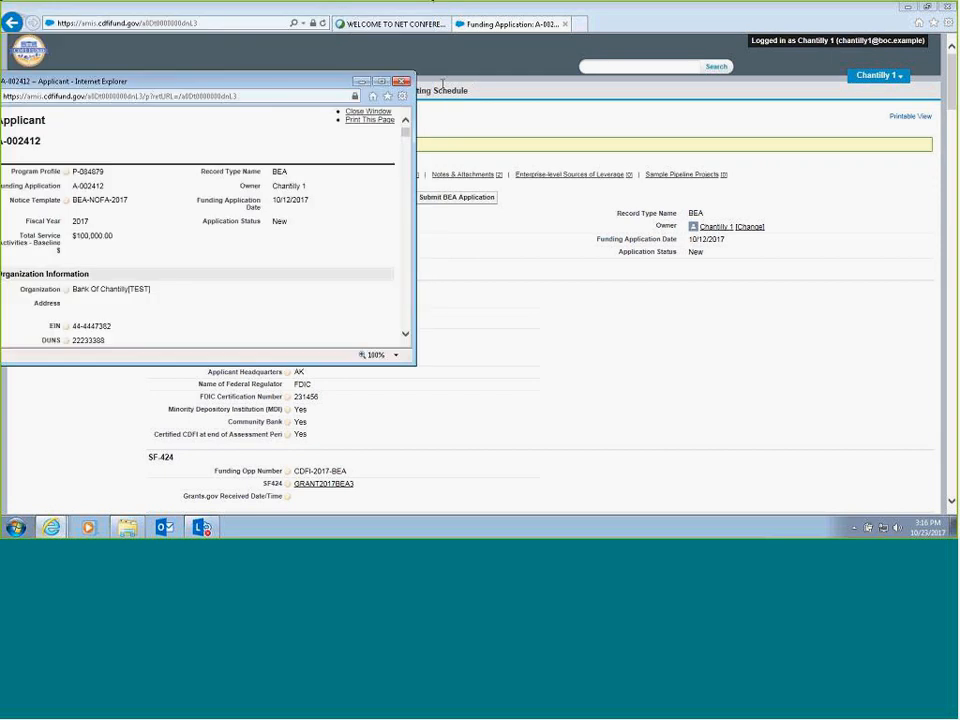
left_click(401, 81)
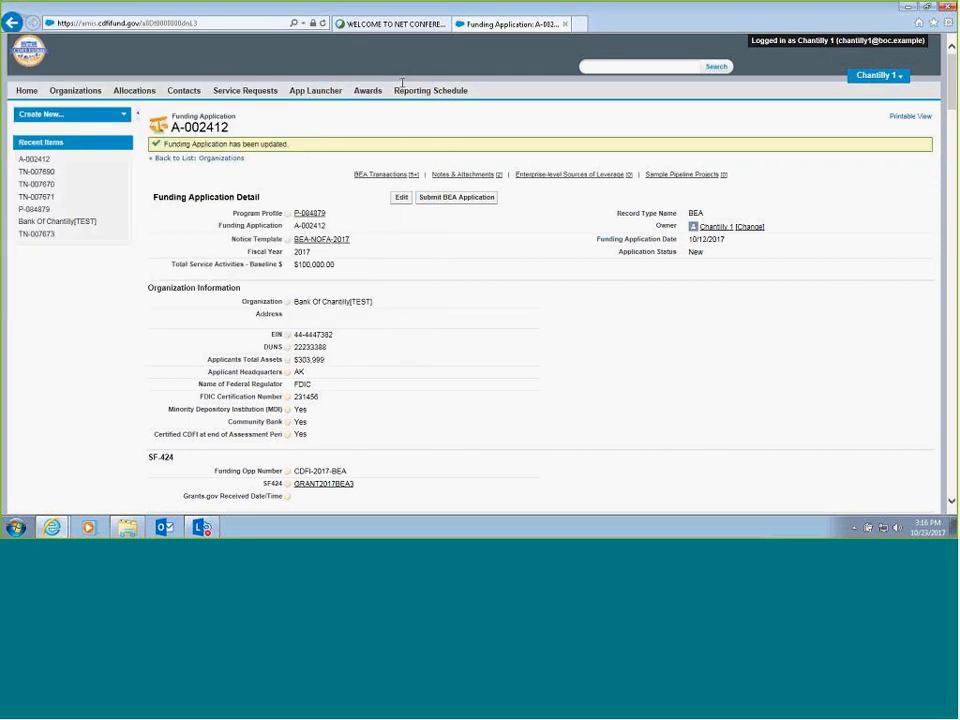
- Start submitting the BEA application and cancel at the submission confirmation
left_click(454, 199)
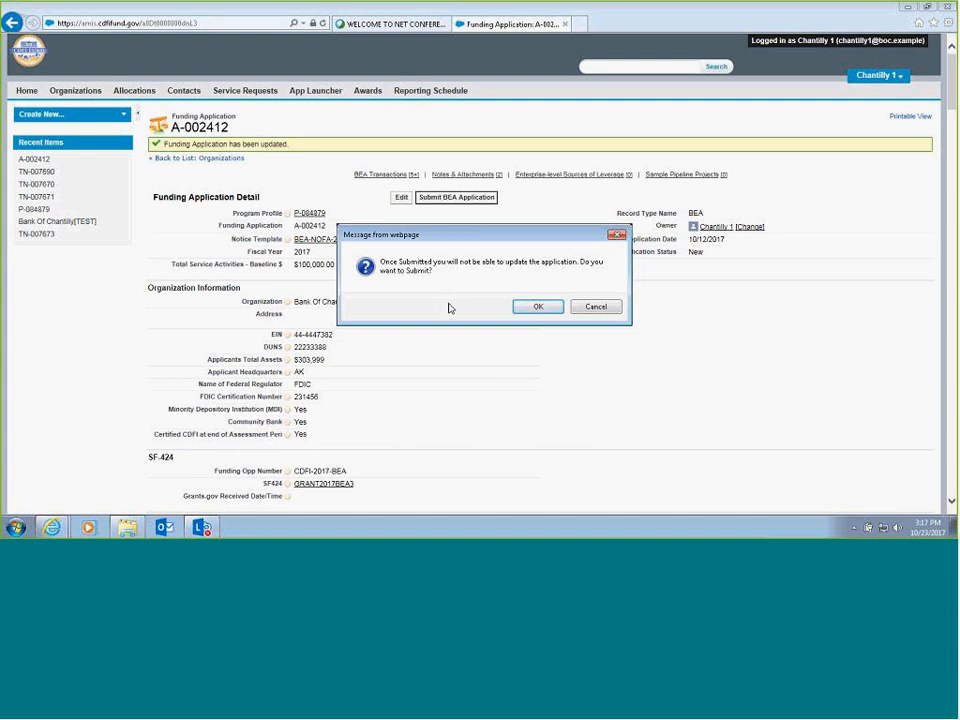
left_click(594, 307)
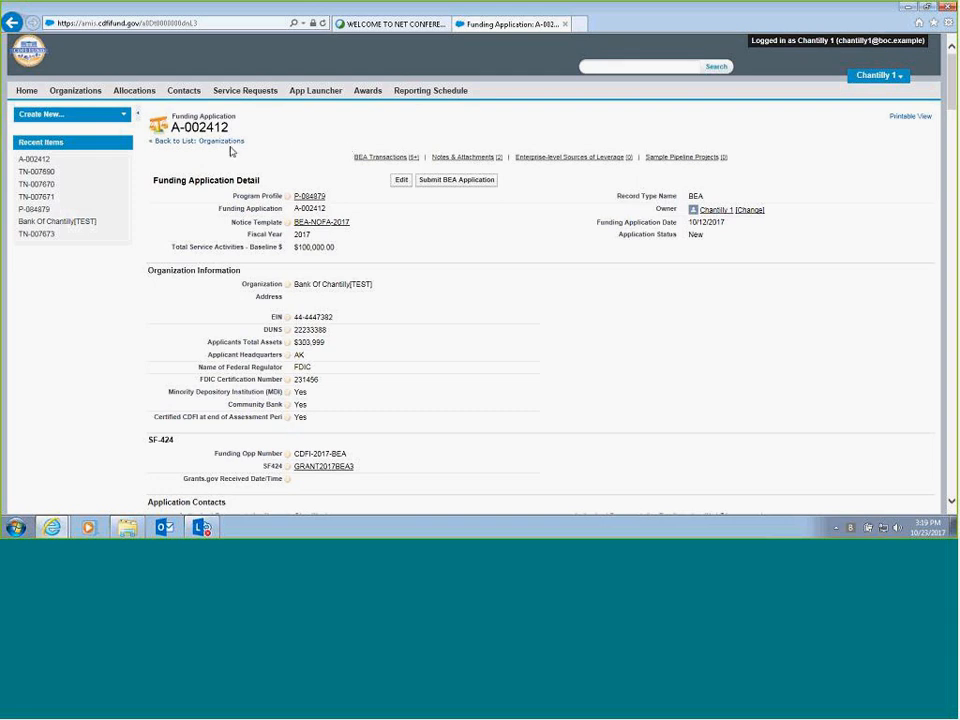
- Open the program profile linked to the funding application
left_click(303, 198)
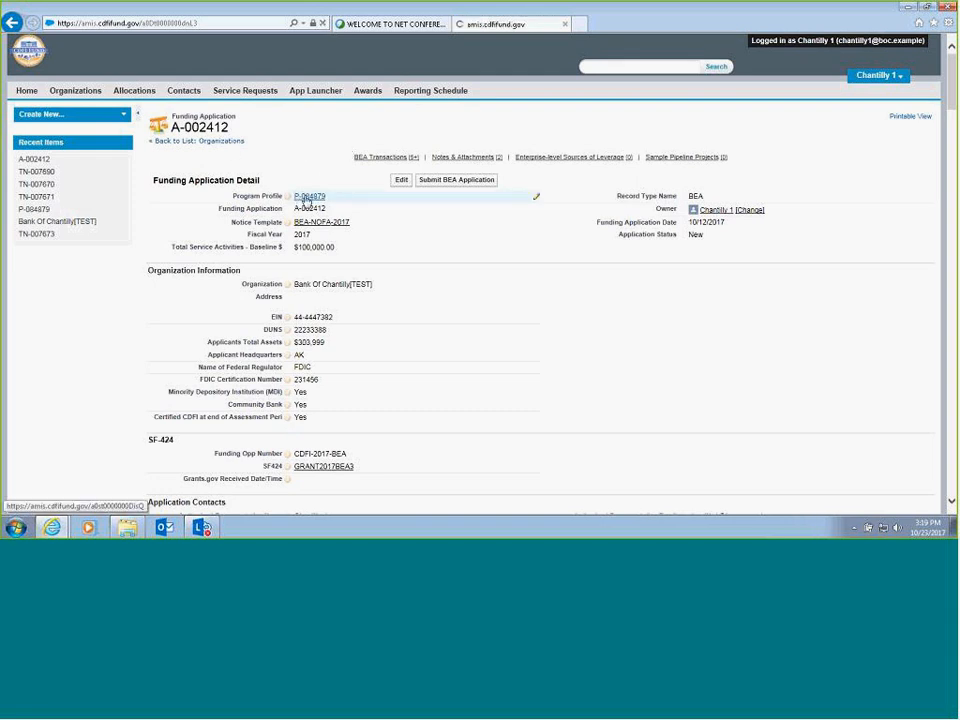